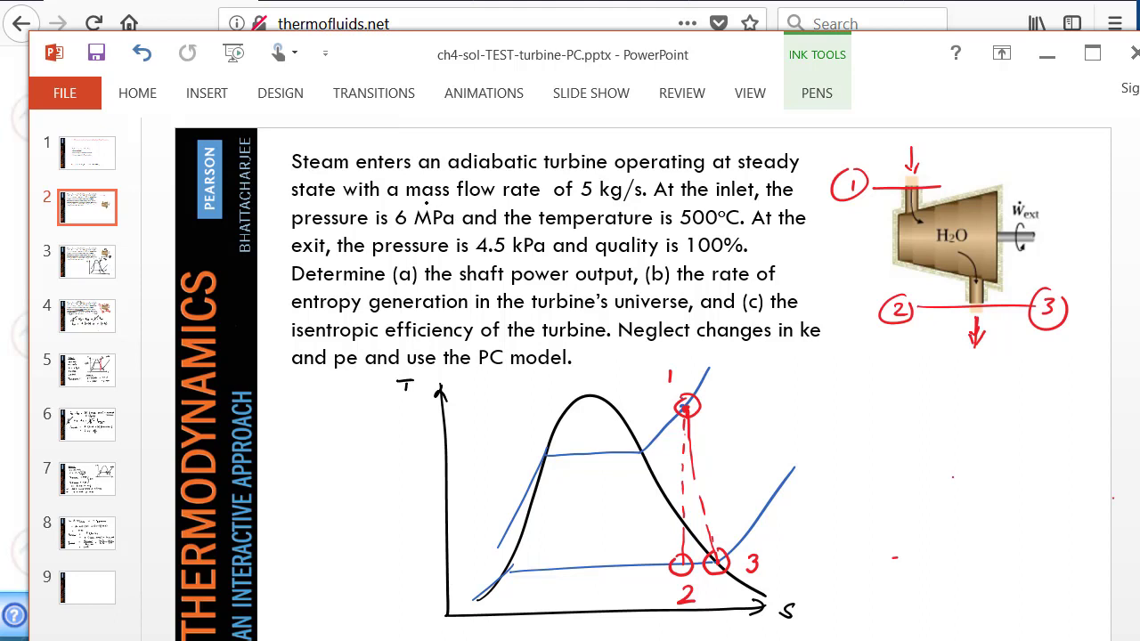
Circle the given values 6 MPa, 500°C, 5 kg/s and 4.5 kPa, and tick the turbine inlet
mouse_move(443, 195)
left_mouse_down()
mouse_move(461, 237)
mouse_move(451, 201)
left_mouse_up()
mouse_move(729, 198)
left_mouse_down()
mouse_move(734, 235)
mouse_move(725, 203)
left_mouse_up()
mouse_move(603, 178)
left_mouse_down()
mouse_move(564, 211)
mouse_move(643, 178)
left_mouse_up()
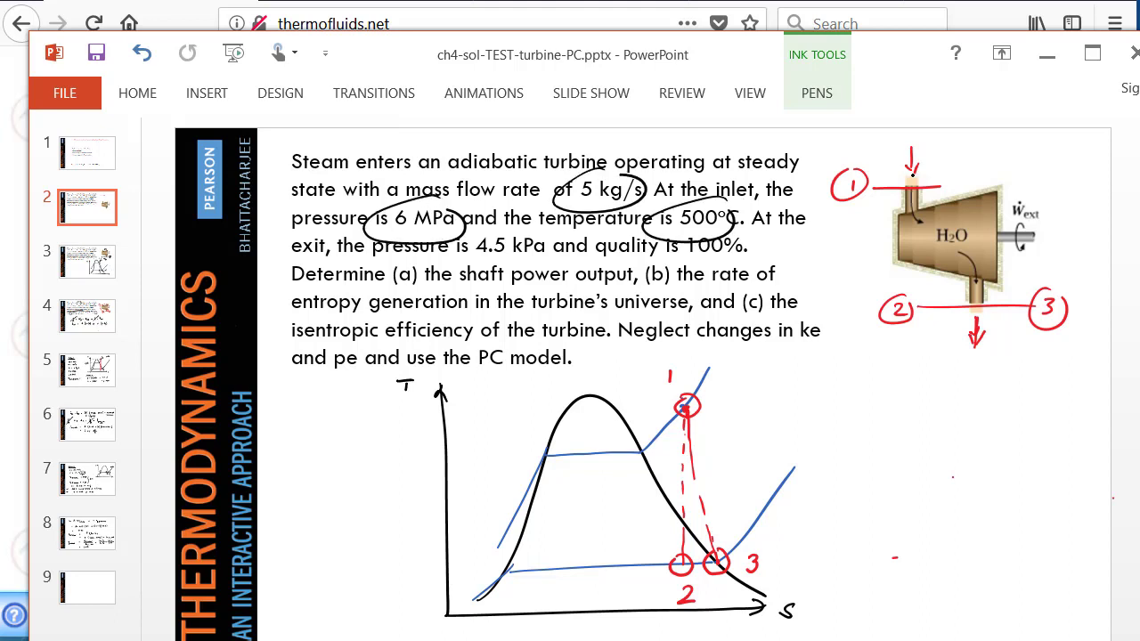
left_click_drag(945, 177, 963, 165)
mouse_move(528, 229)
left_mouse_down()
mouse_move(513, 267)
mouse_move(547, 244)
left_mouse_up()
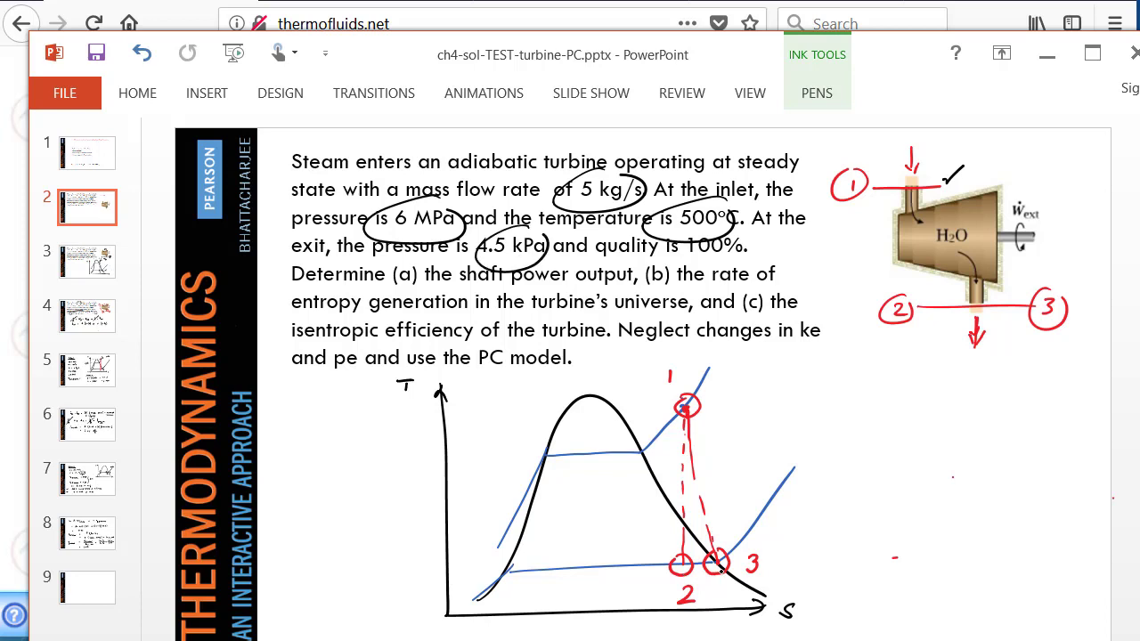
Label the T-s diagram with 4.5 kPa at the exit and 6 MPa near state 1
mouse_move(811, 436)
left_mouse_down()
mouse_move(812, 460)
mouse_move(837, 455)
mouse_move(851, 433)
left_mouse_up()
left_click(825, 446)
left_click_drag(870, 430, 879, 446)
mouse_move(887, 424)
left_mouse_down()
mouse_move(884, 445)
mouse_move(894, 428)
left_mouse_up()
left_click_drag(907, 436, 908, 447)
left_click(914, 445)
mouse_move(727, 359)
left_mouse_down()
mouse_move(721, 379)
mouse_move(771, 353)
mouse_move(782, 369)
left_mouse_up()
left_click(790, 378)
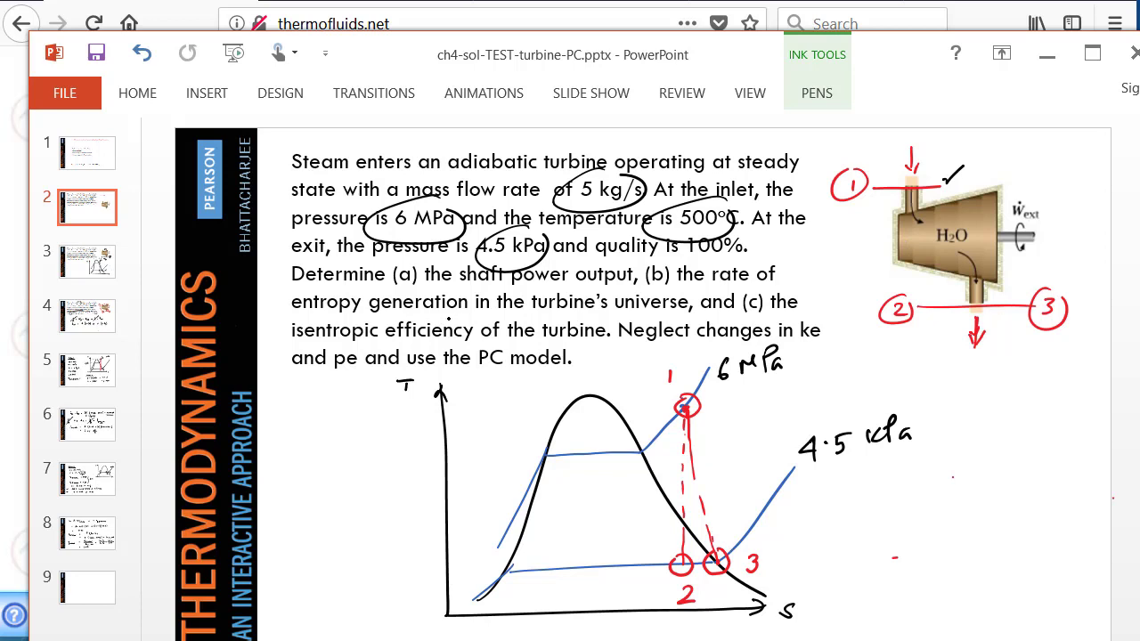
Circle isentropic efficiency and entropy generation as unknowns, then go to the Chapter 4 title slide
mouse_move(453, 317)
left_mouse_down()
mouse_move(289, 343)
mouse_move(467, 356)
mouse_move(485, 324)
left_mouse_up()
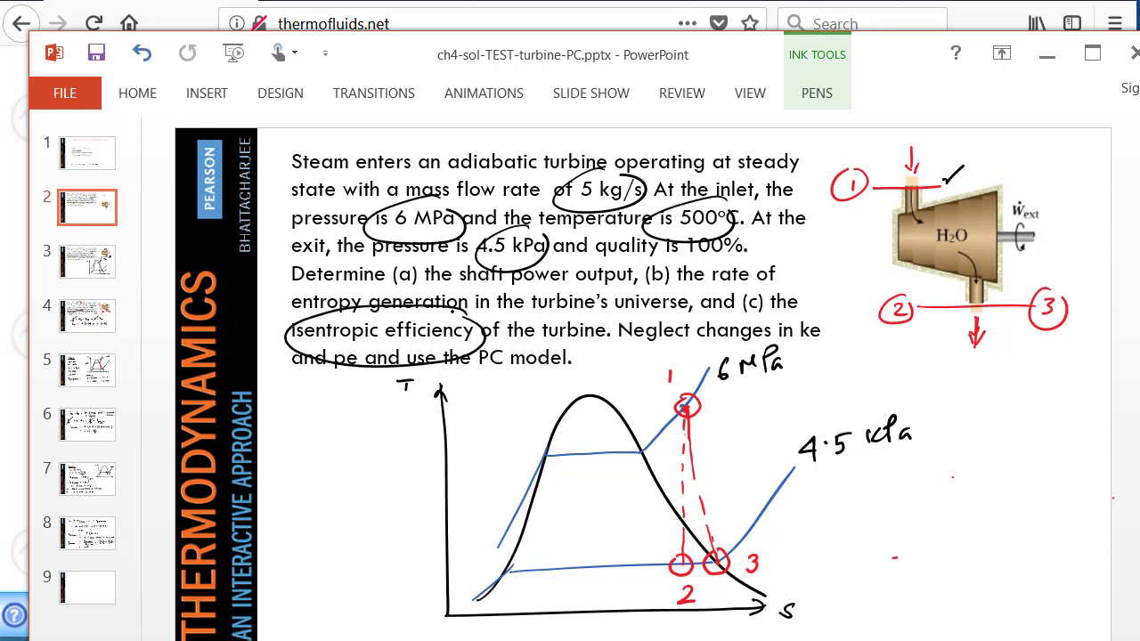
mouse_move(434, 296)
left_mouse_down()
mouse_move(306, 294)
mouse_move(459, 307)
left_mouse_up()
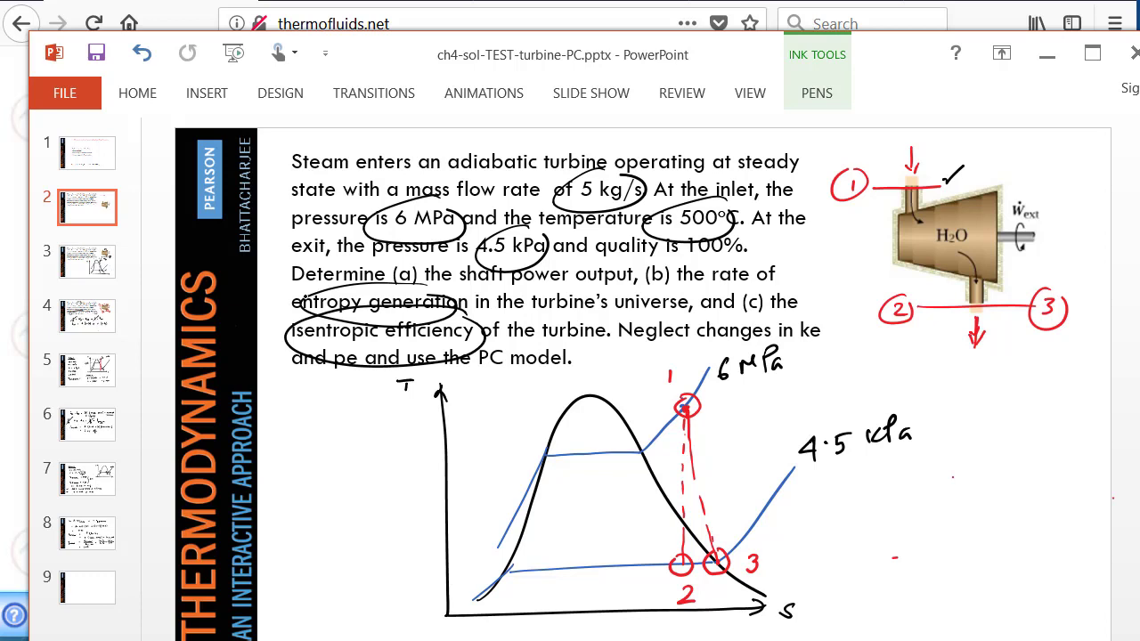
left_click(86, 153)
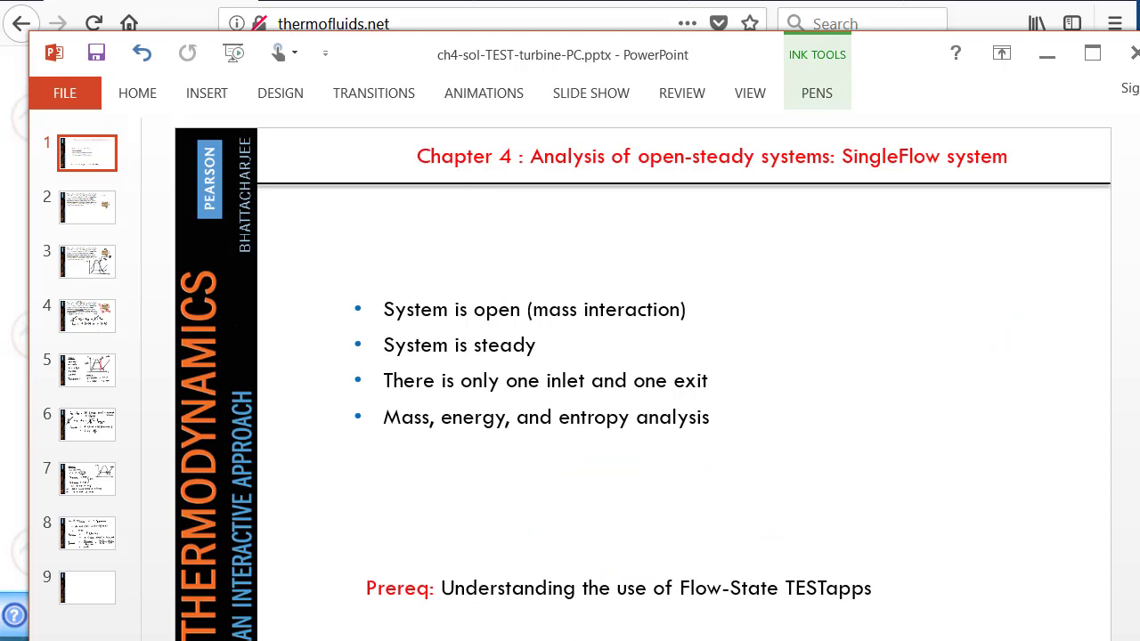
In red ink, tick the open, steady and one-inlet/one-exit bullets and underline the analysis bullet
left_click(816, 93)
left_click(500, 130)
left_click_drag(707, 311, 738, 290)
left_click_drag(555, 345, 587, 331)
left_click_drag(720, 379, 743, 372)
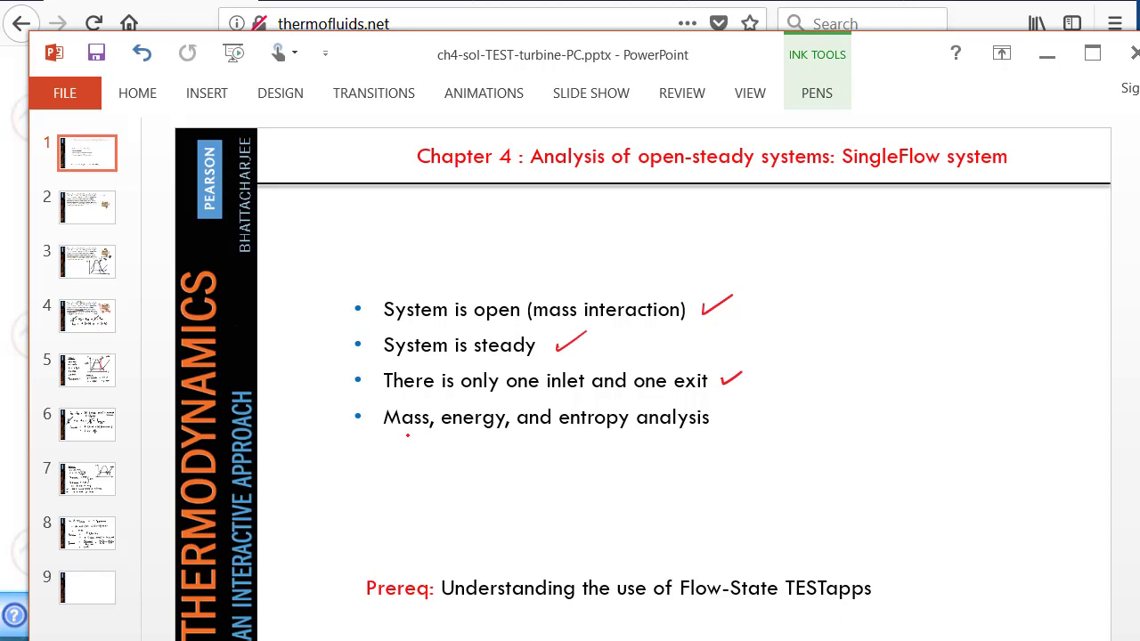
left_click_drag(386, 440, 607, 449)
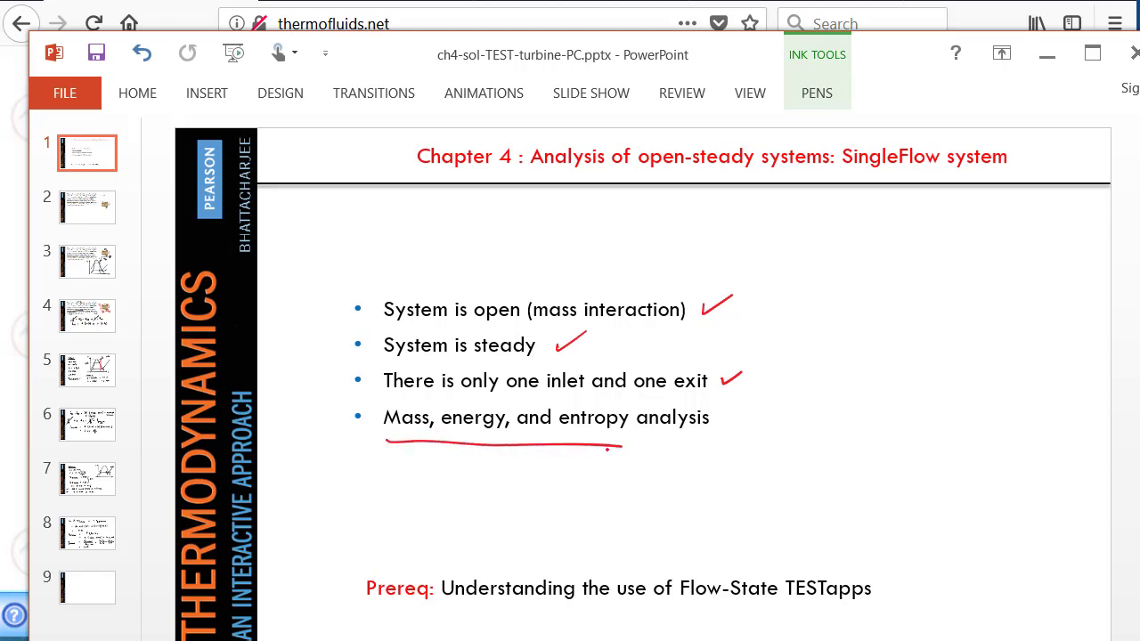
key("alt+Tab")
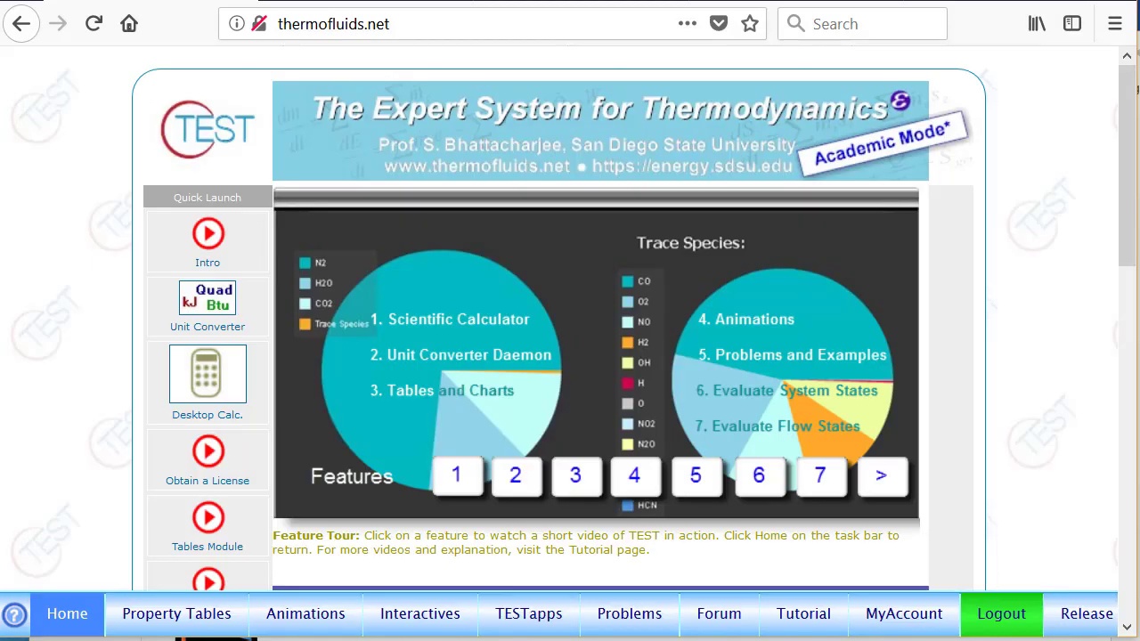
Navigate TESTapps > Single-Flow Device > PC Model and open the PC TESTapp (HTML5)
left_click(529, 614)
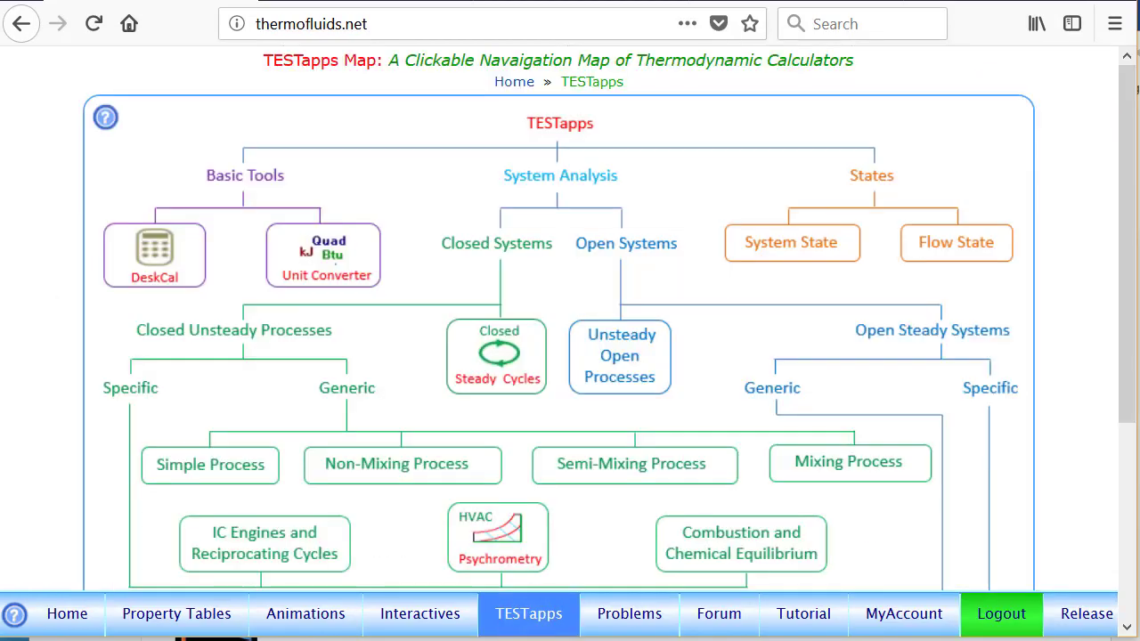
scroll(570, 321, "down", 2)
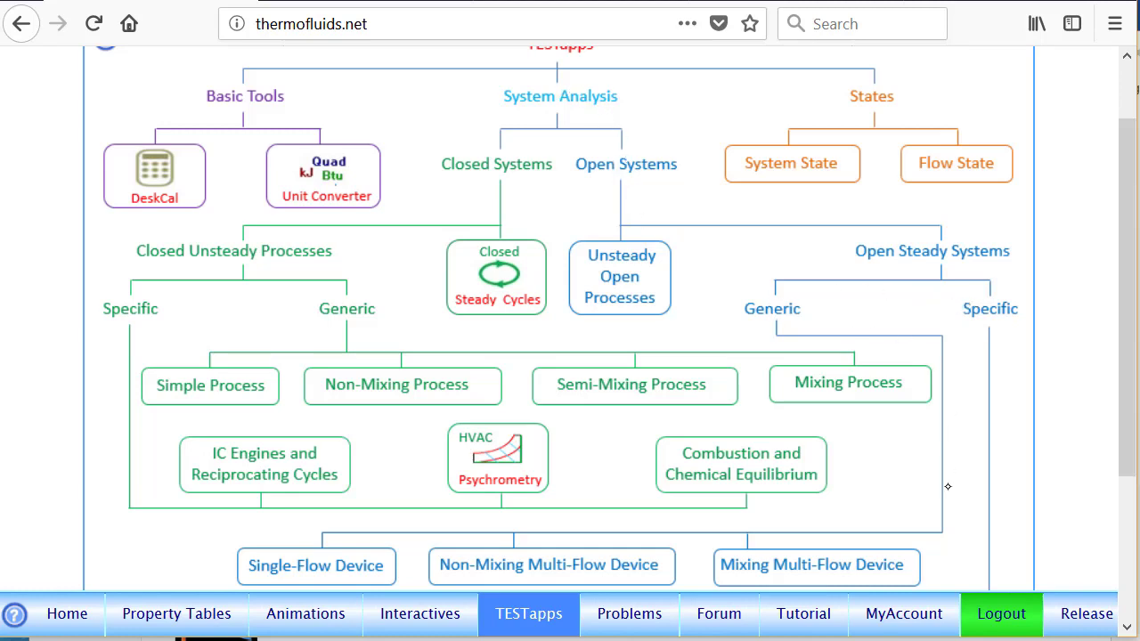
left_click(315, 568)
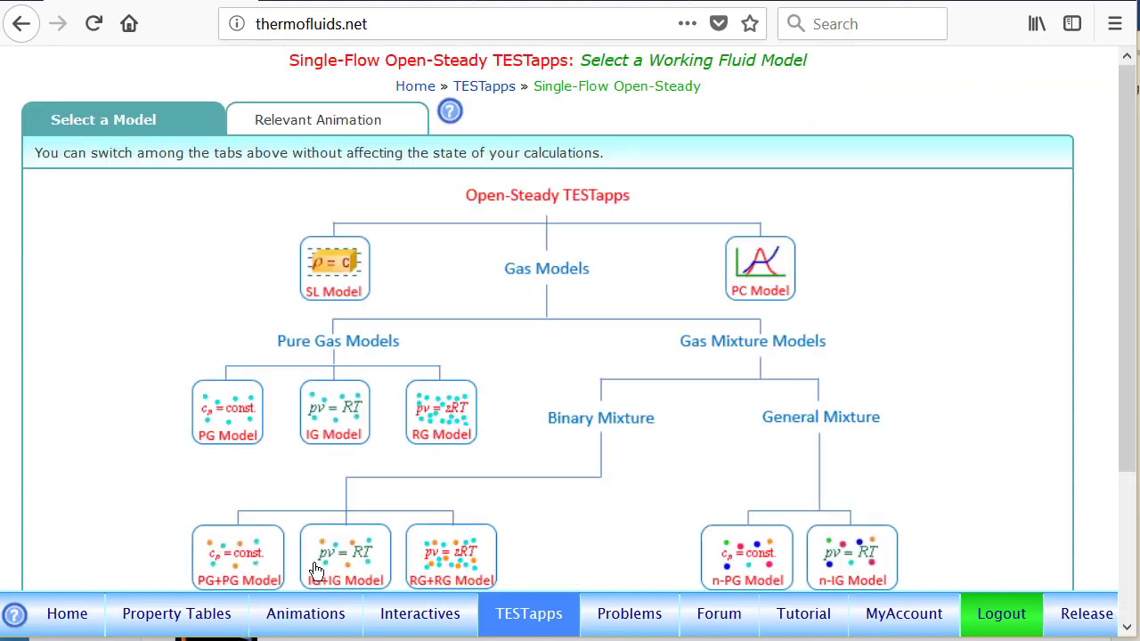
left_click(762, 263)
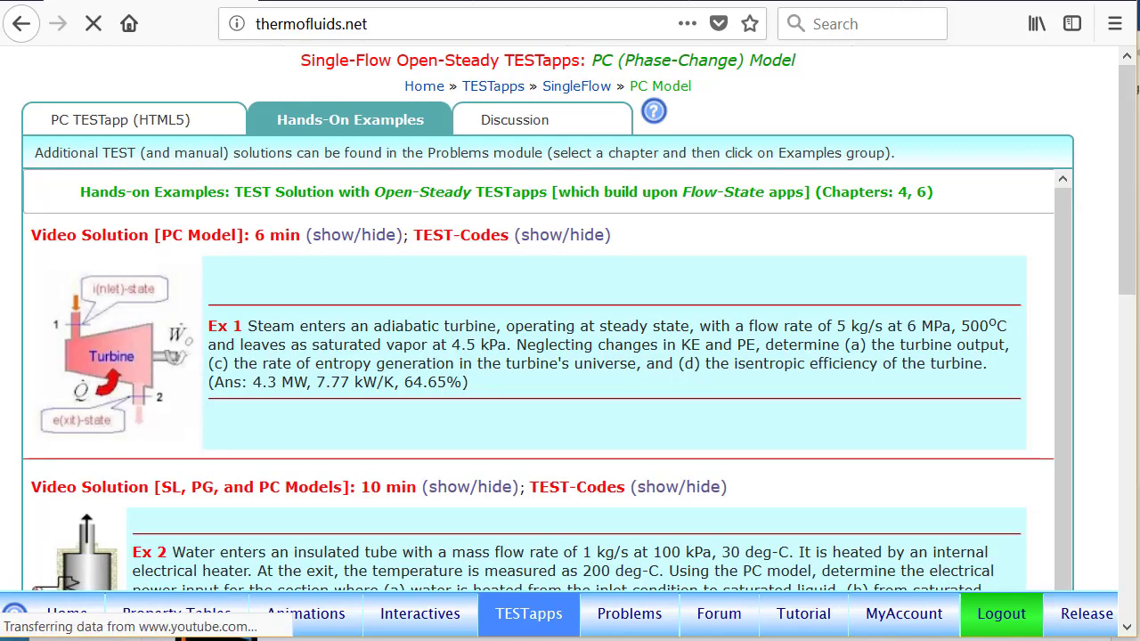
left_click(105, 120)
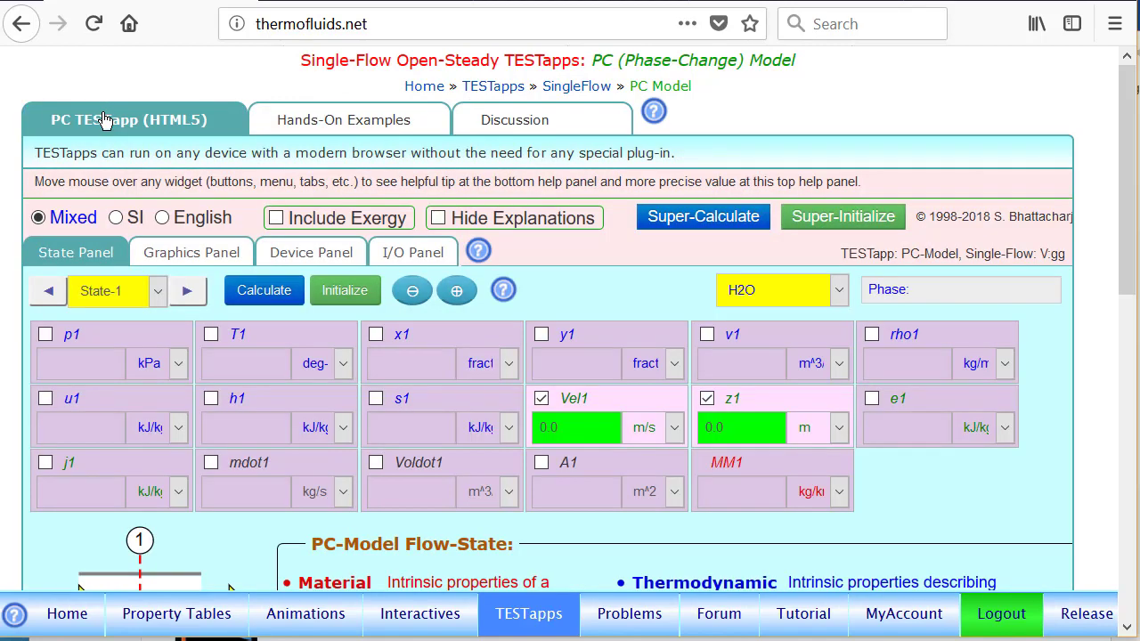
Enter the State-1 inlet pressure p1 as 6 MPa
scroll(1124, 184, "down", 1)
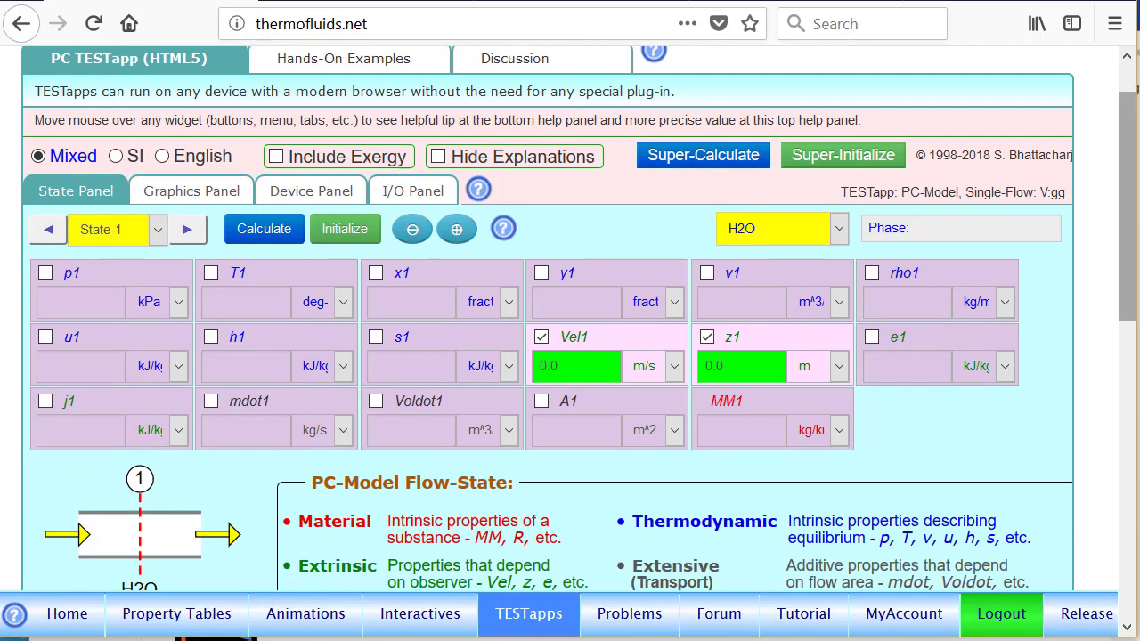
scroll(1127, 240, "down", 1)
scroll(1128, 241, "up", 1)
left_click(105, 279)
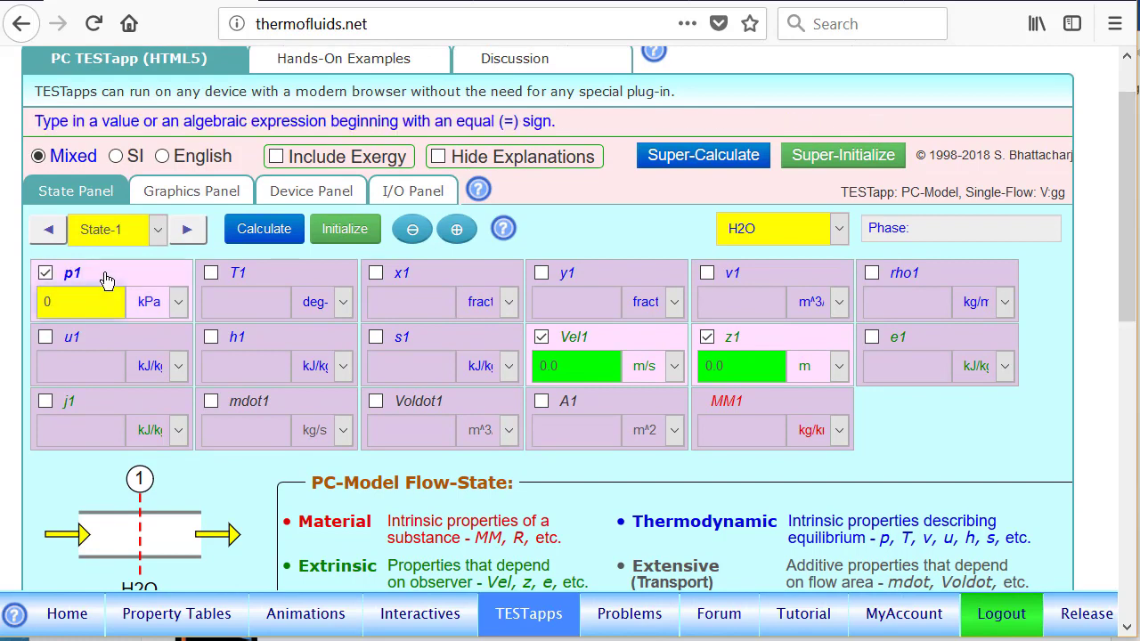
type("6")
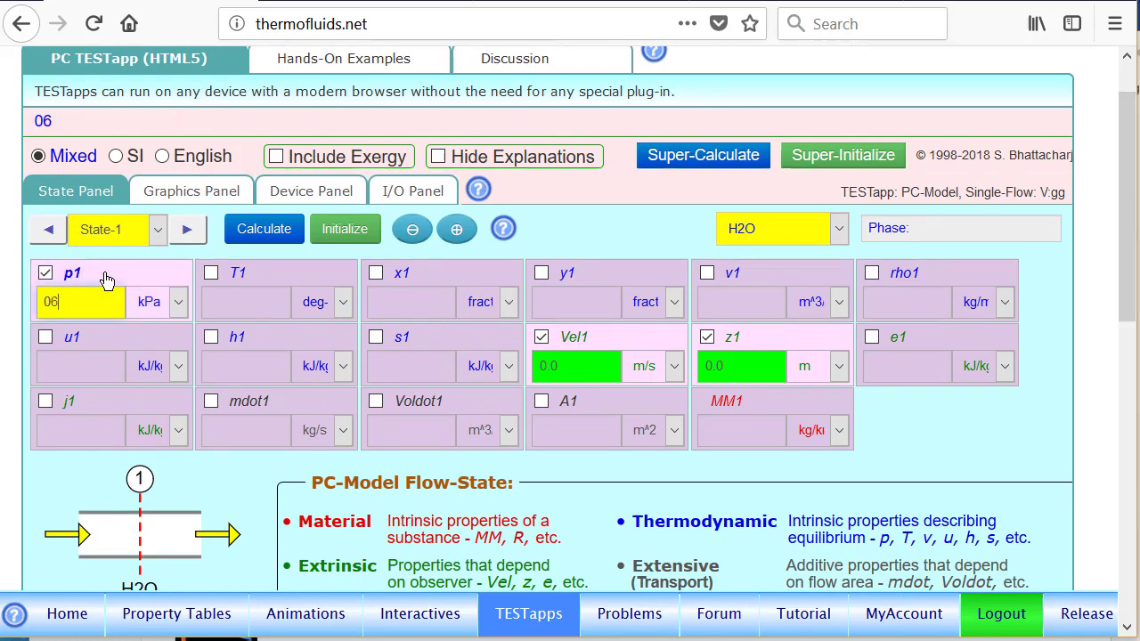
left_click(169, 305)
left_click(147, 383)
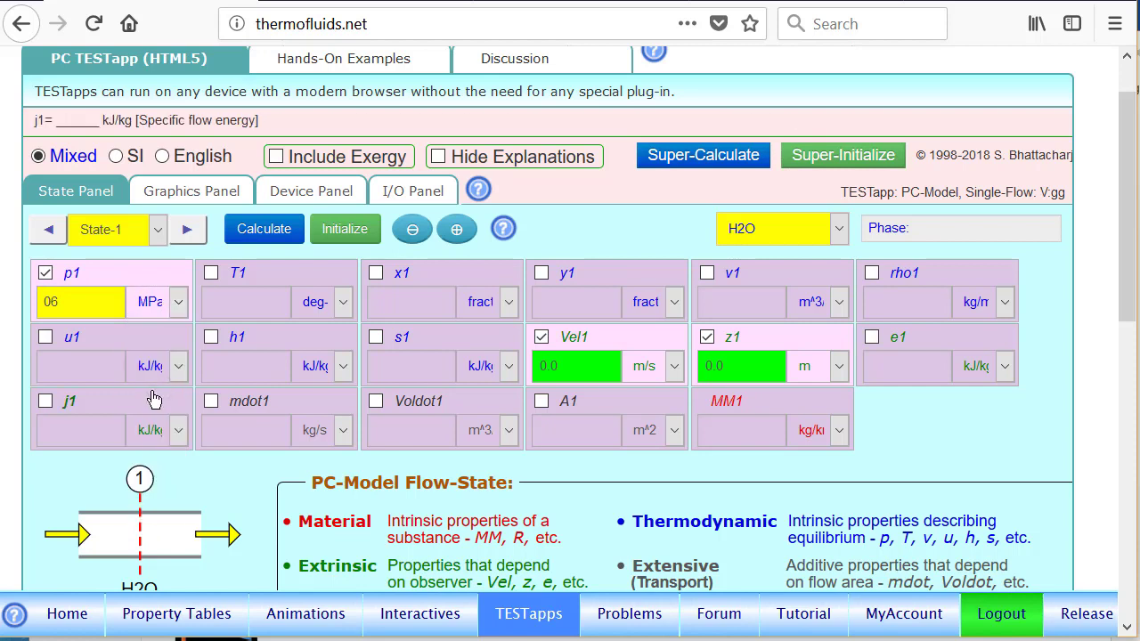
Set T1 to 500 deg-C and mdot1 to 5 kg/s, then calculate State-1
left_click(271, 283)
type("5")
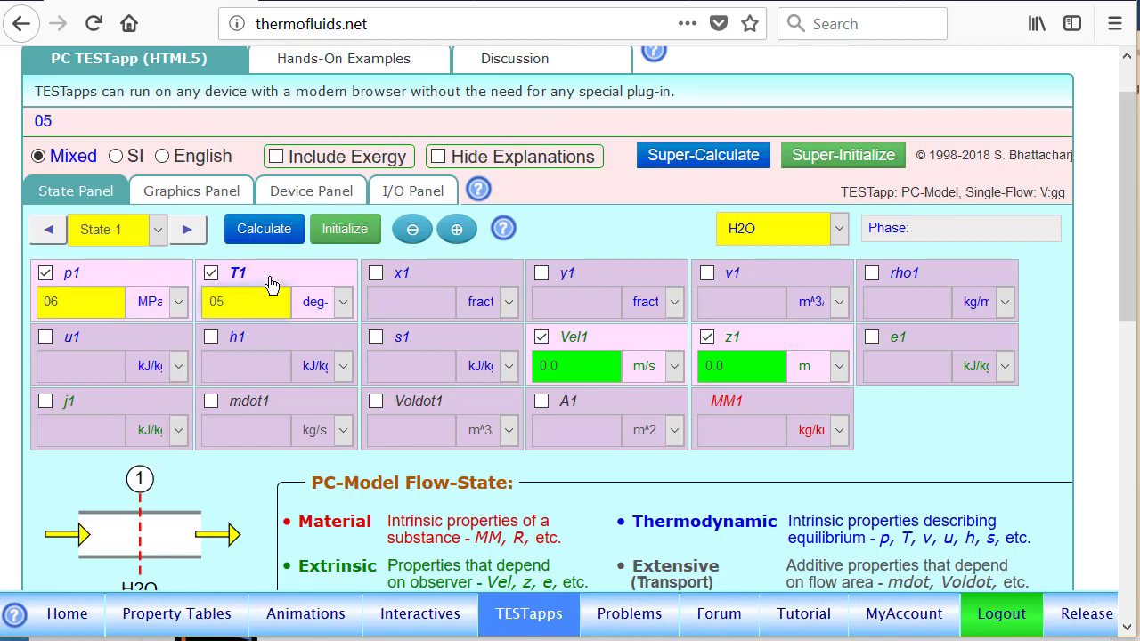
type("00")
left_click(342, 302)
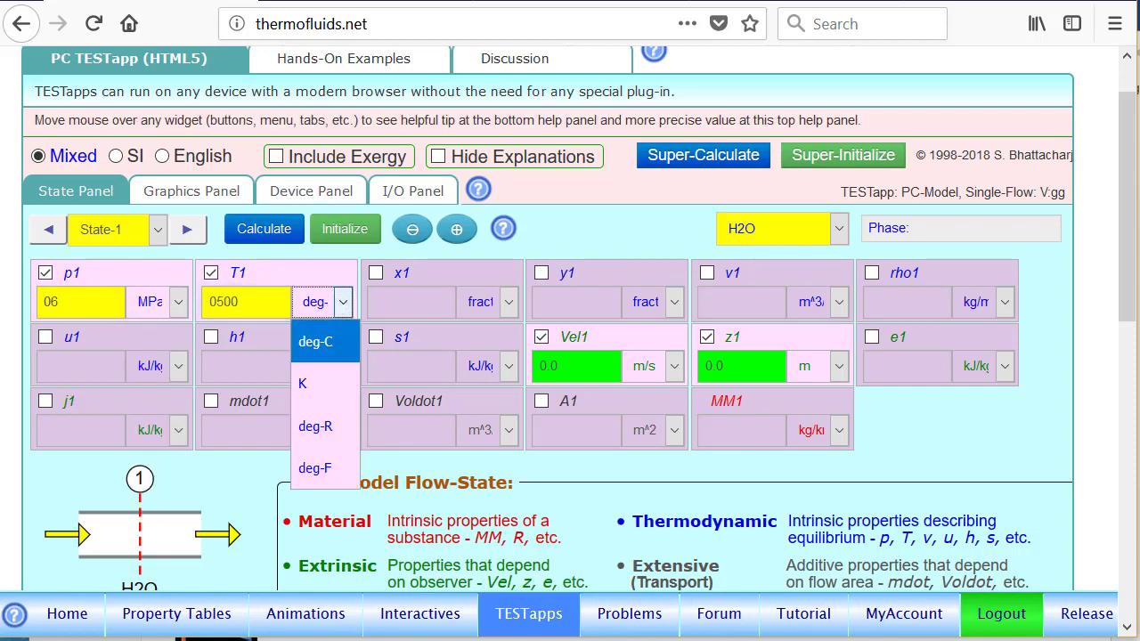
left_click(317, 339)
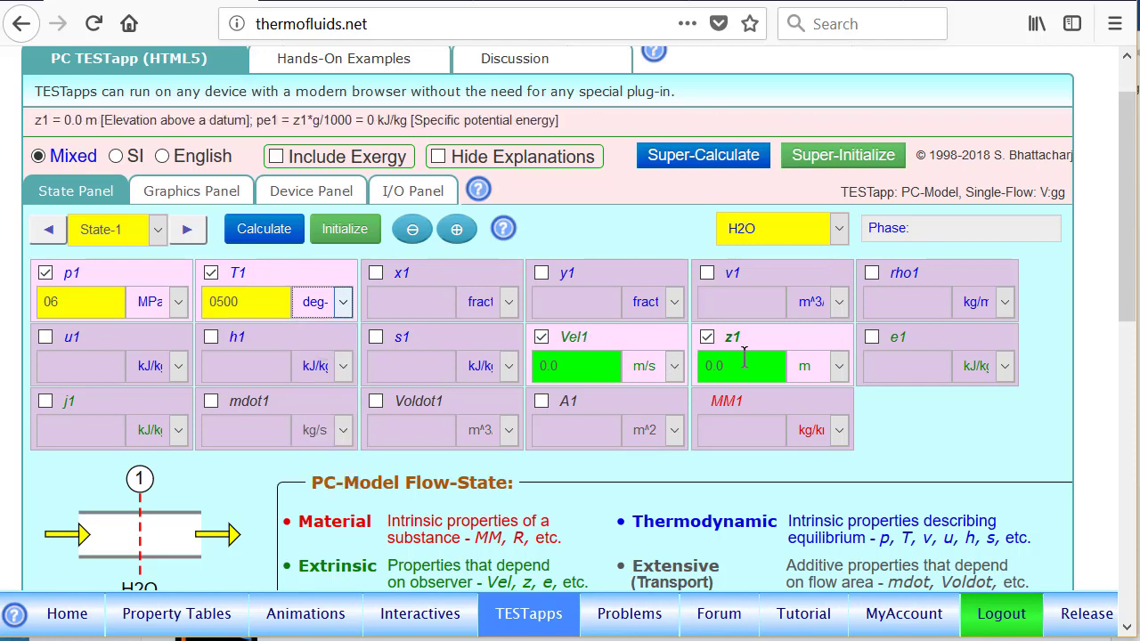
left_click(271, 415)
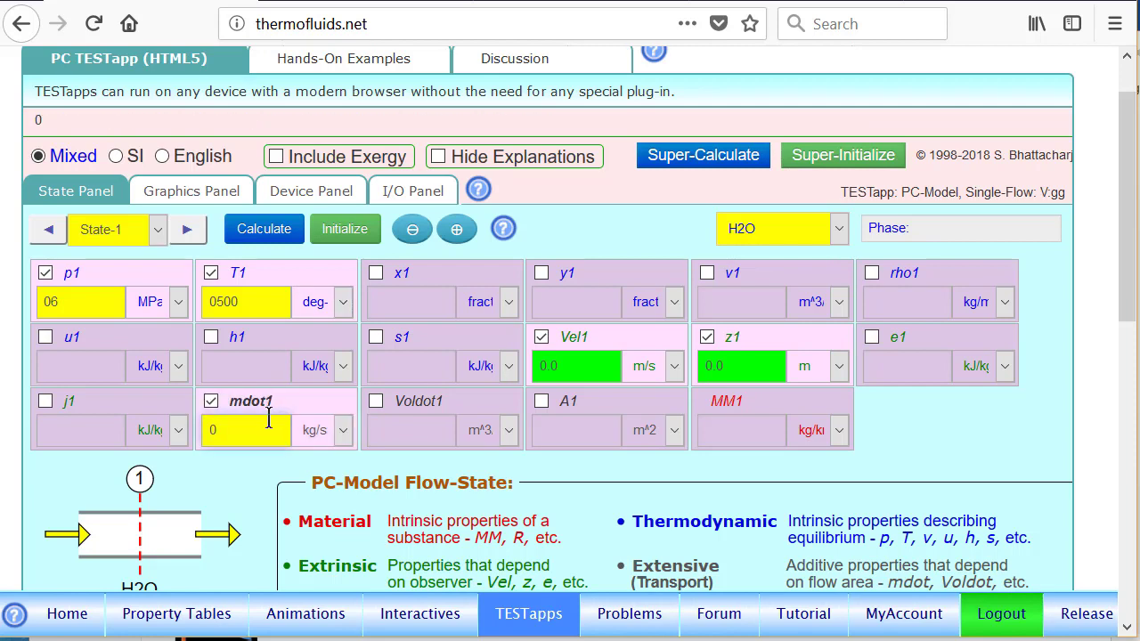
type("5")
key("Return")
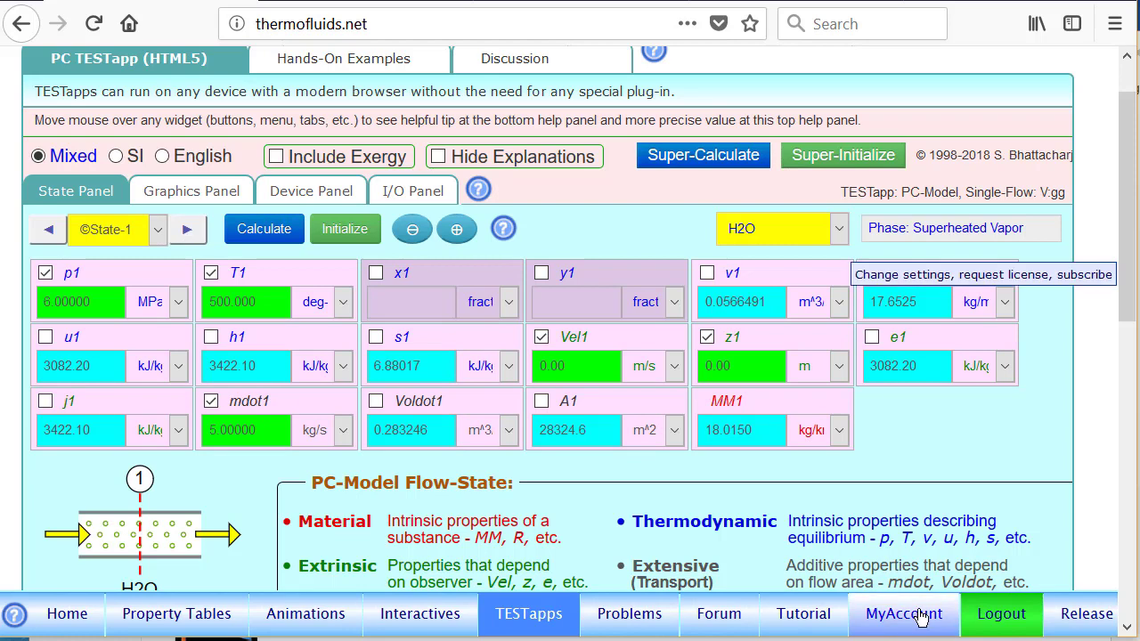
In State-2, enter p2 = 4.5 kPa, s2 = s1 and mdot2 = mdot1, then calculate
left_click(188, 233)
left_click(106, 285)
type("0")
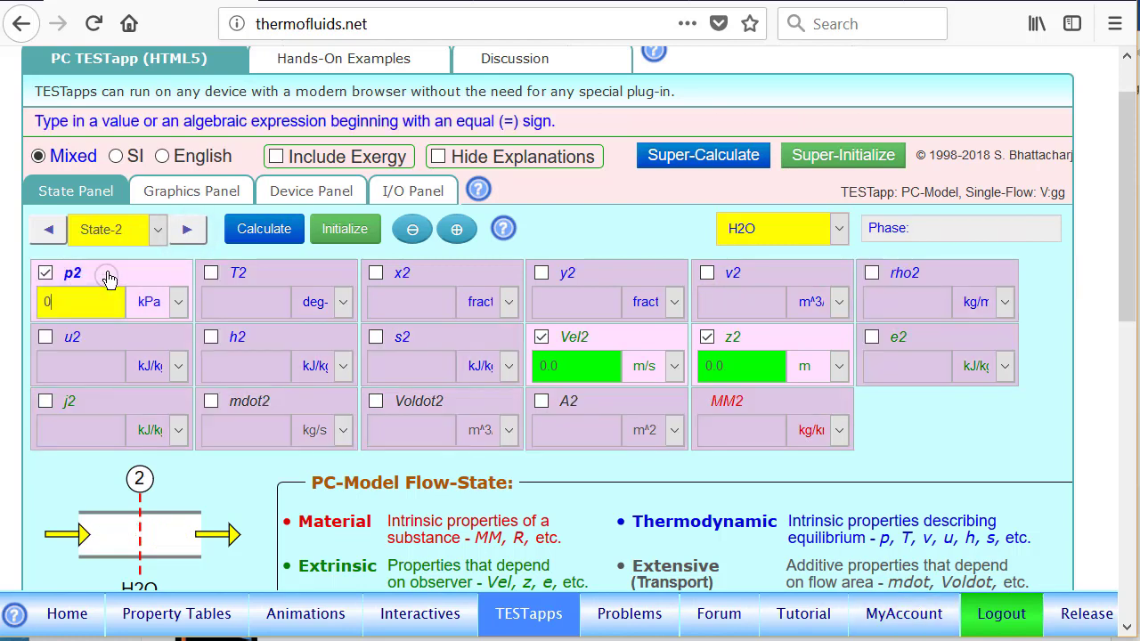
type("4.5")
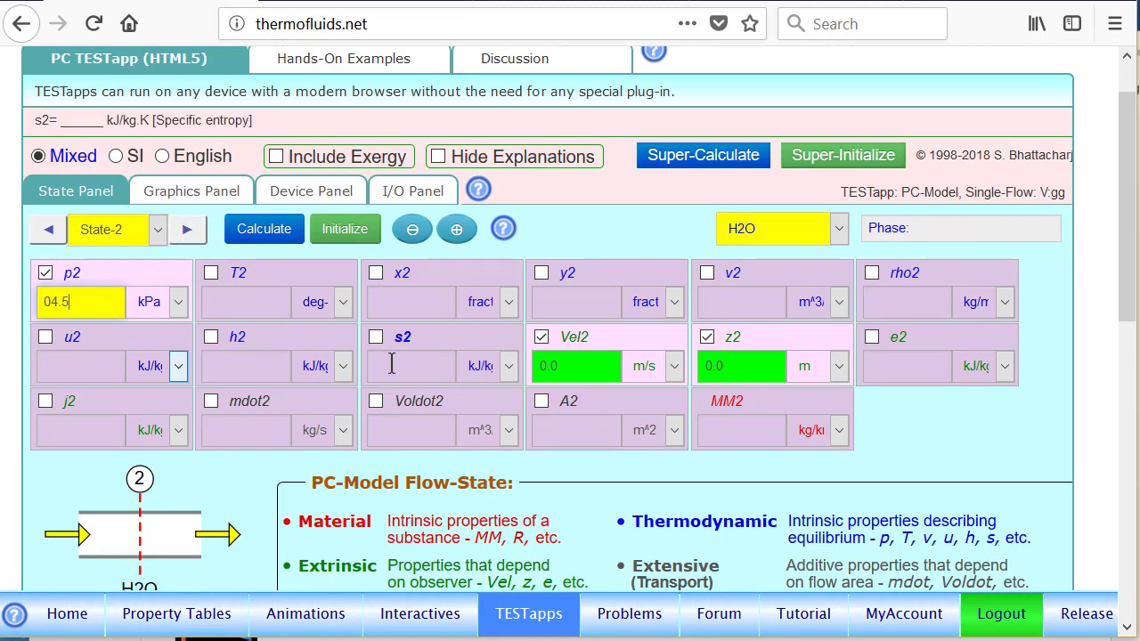
left_click(431, 342)
type("0")
key("BackSpace")
type("=s1")
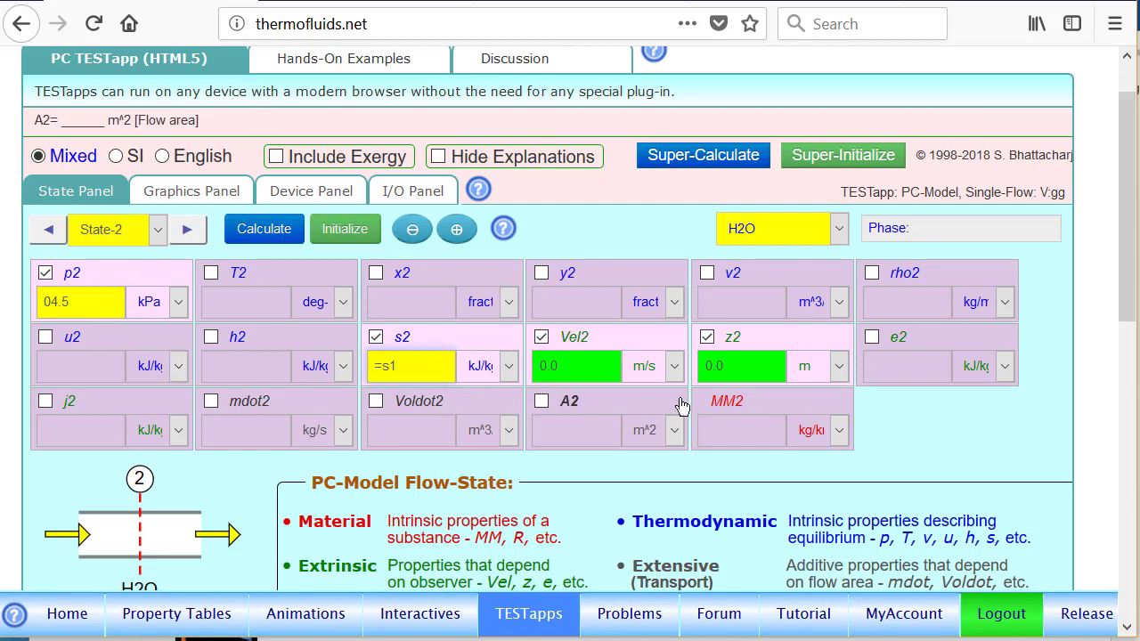
left_click(249, 406)
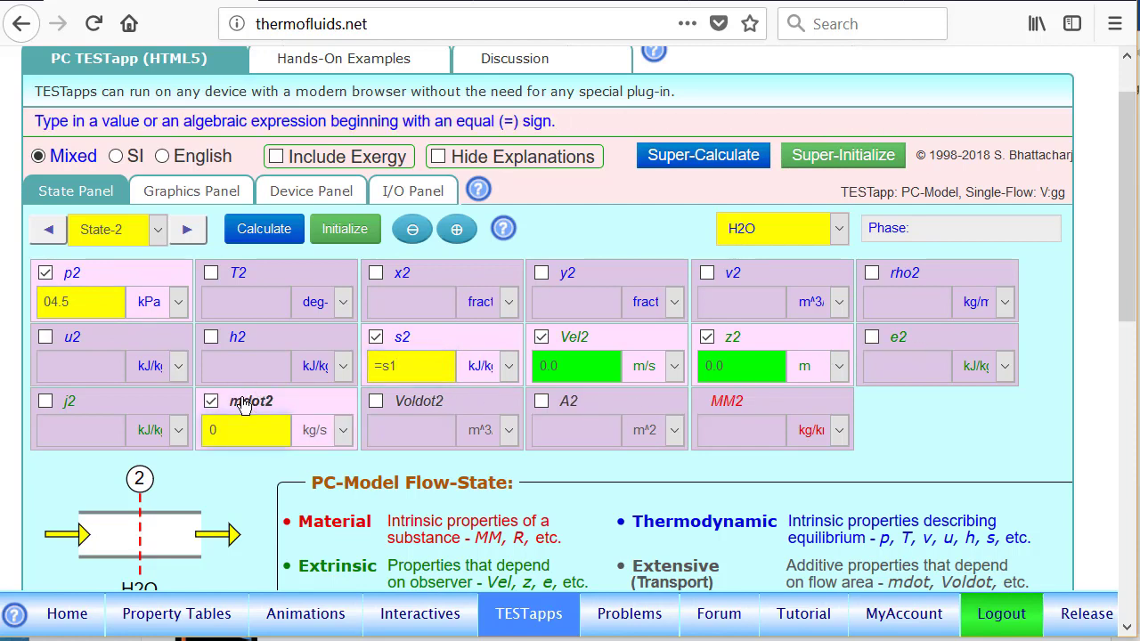
type("=mdot1")
key("Return")
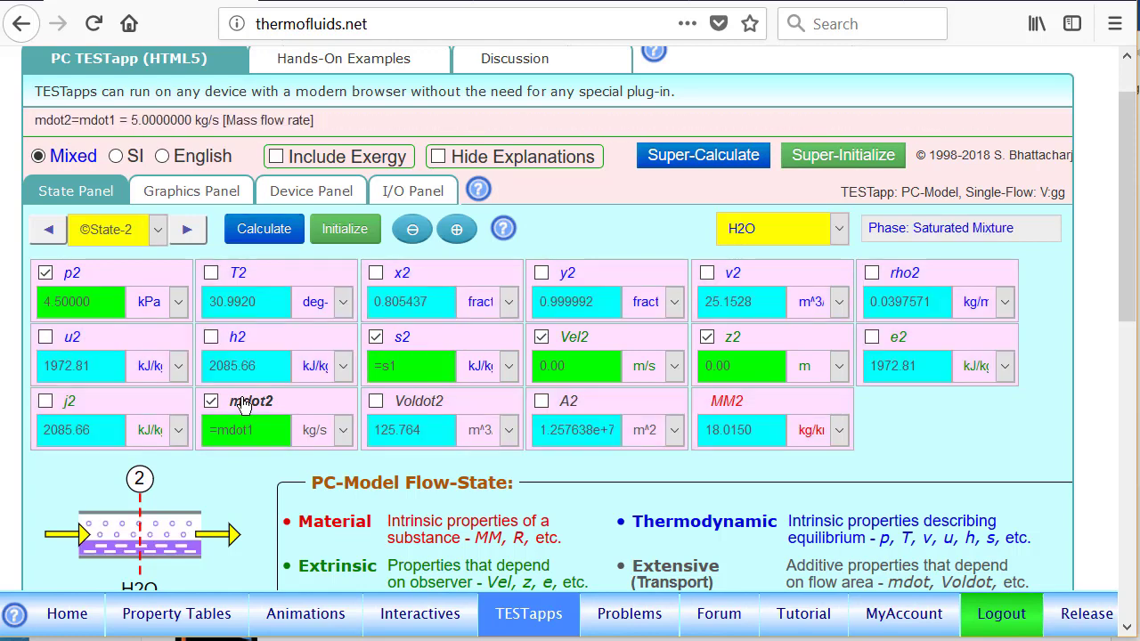
Copy State-2 into State-3, replace the s3 condition with quality x3 = 1, and calculate
left_click(187, 229)
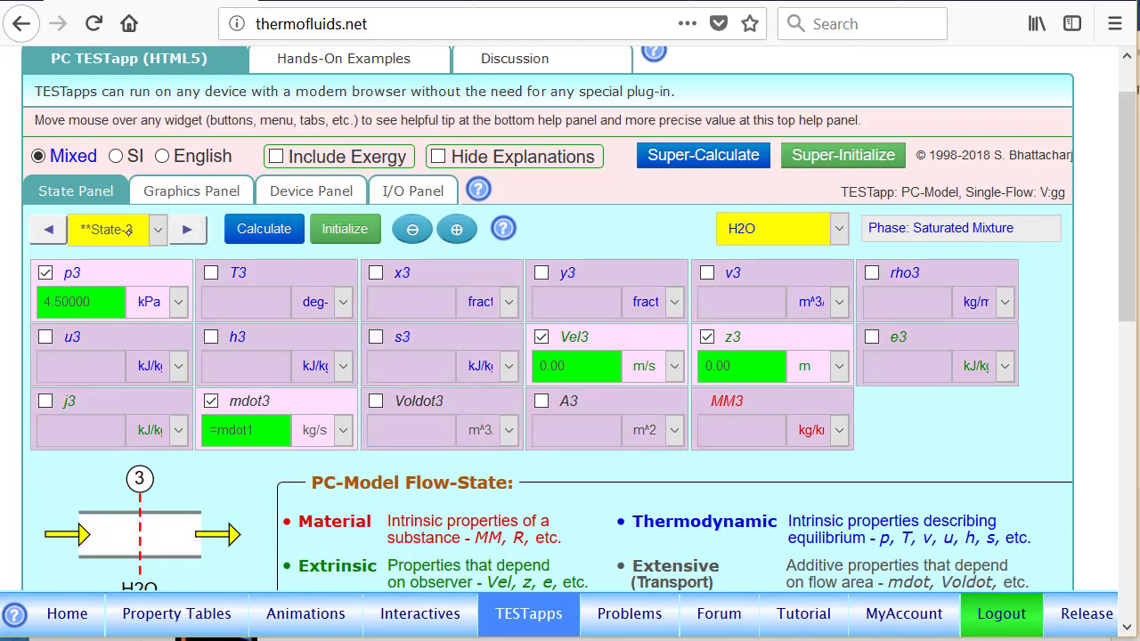
left_click(50, 230)
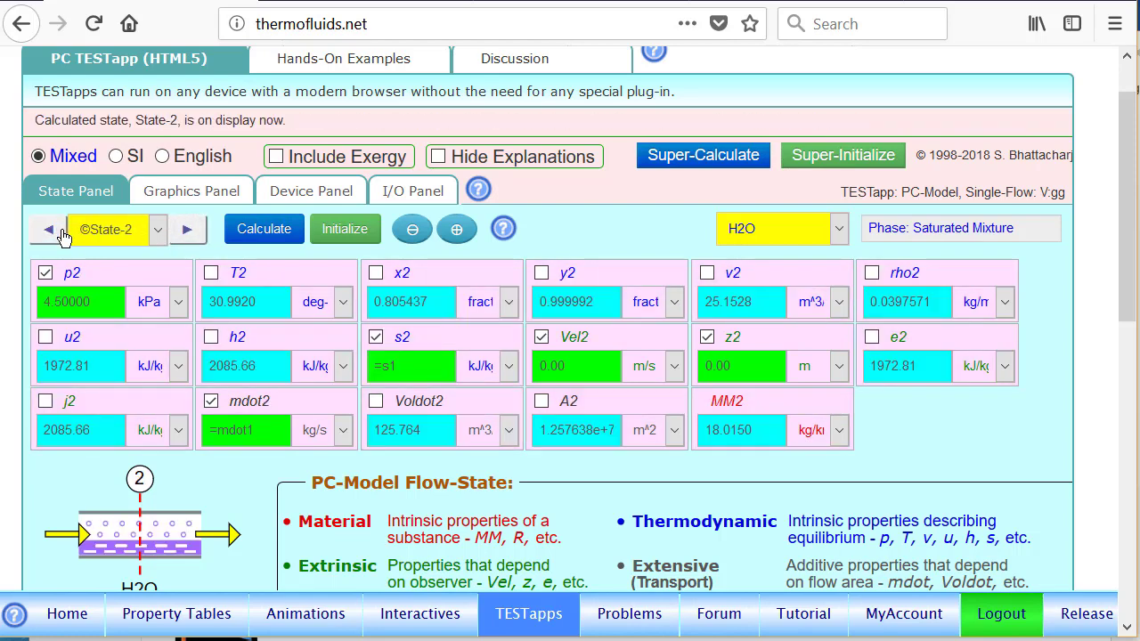
left_click(458, 231)
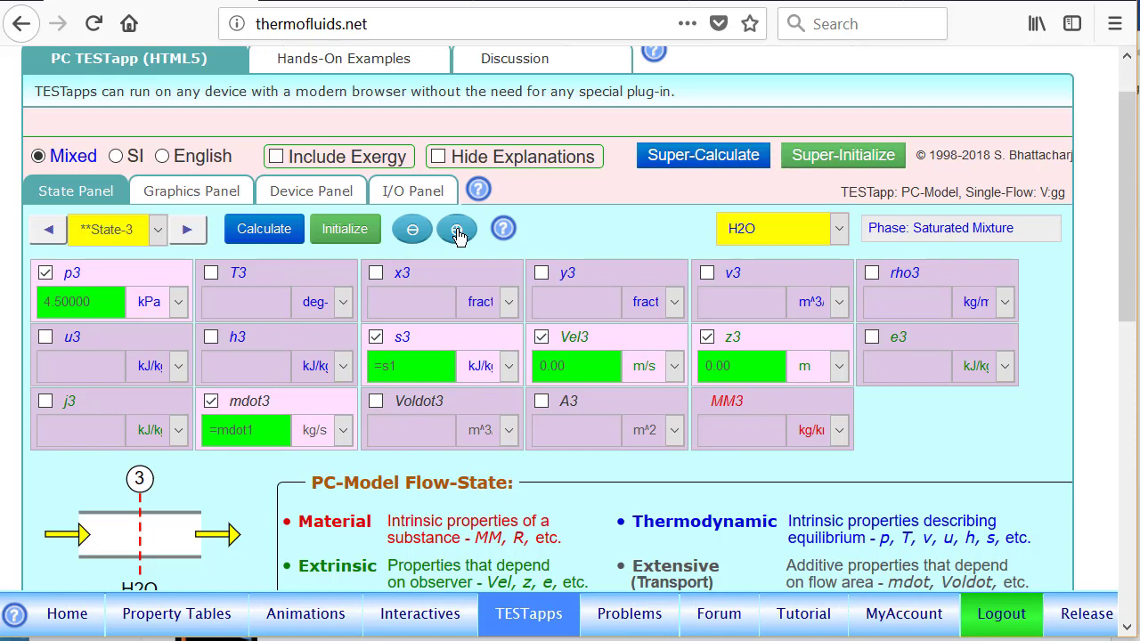
left_click(432, 340)
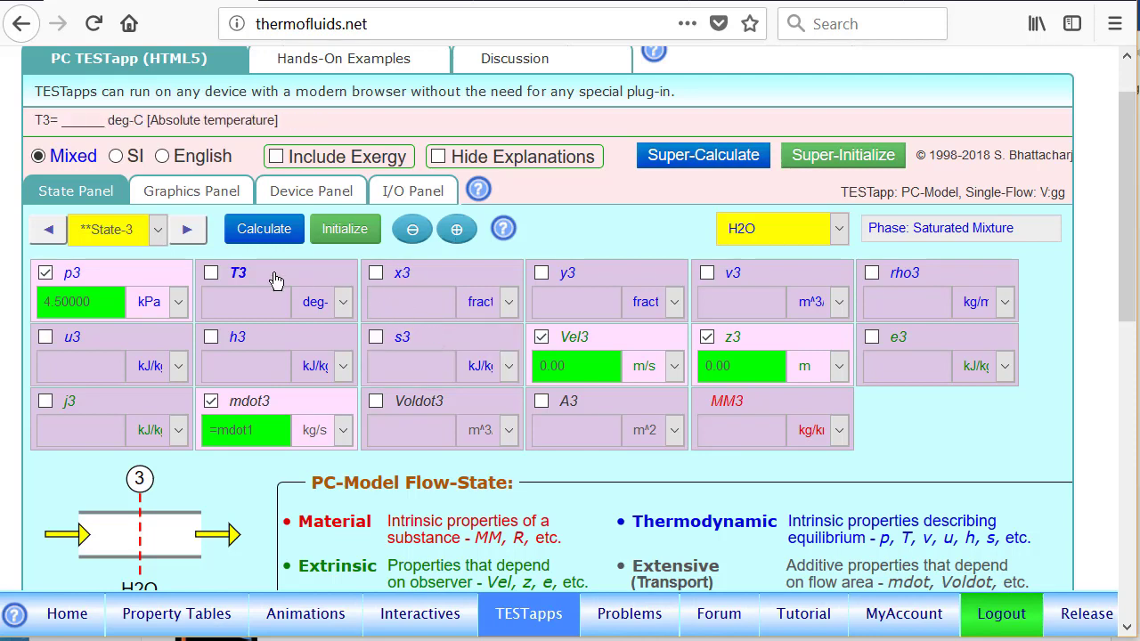
left_click(456, 275)
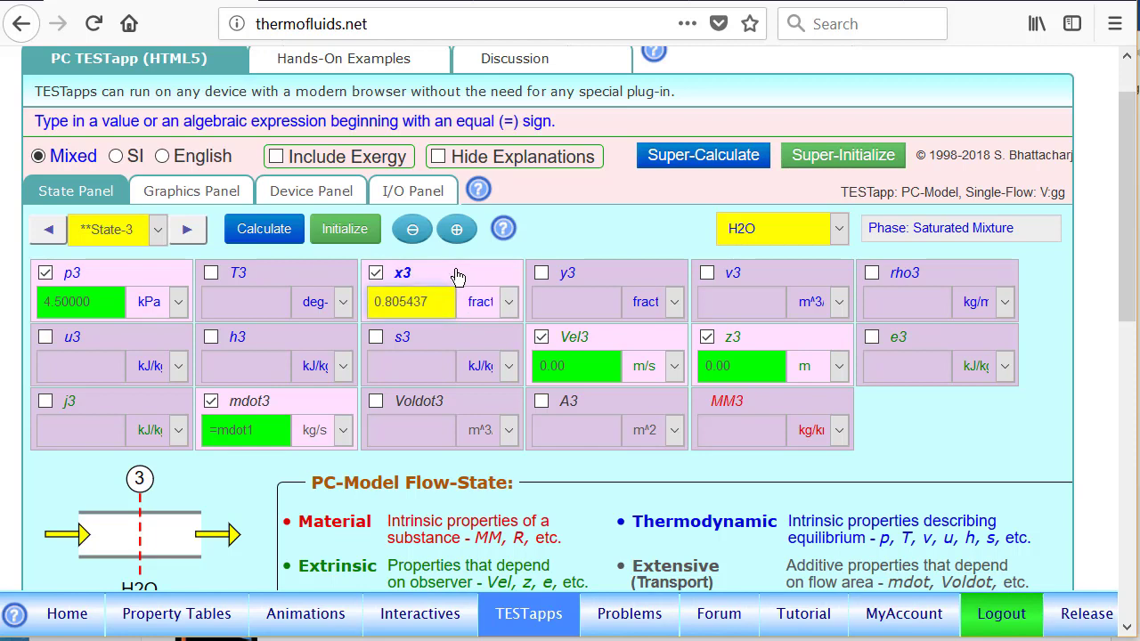
key("BackSpace")
key("BackSpace")
key("BackSpace")
key("BackSpace")
key("BackSpace")
key("BackSpace")
key("BackSpace")
key("BackSpace")
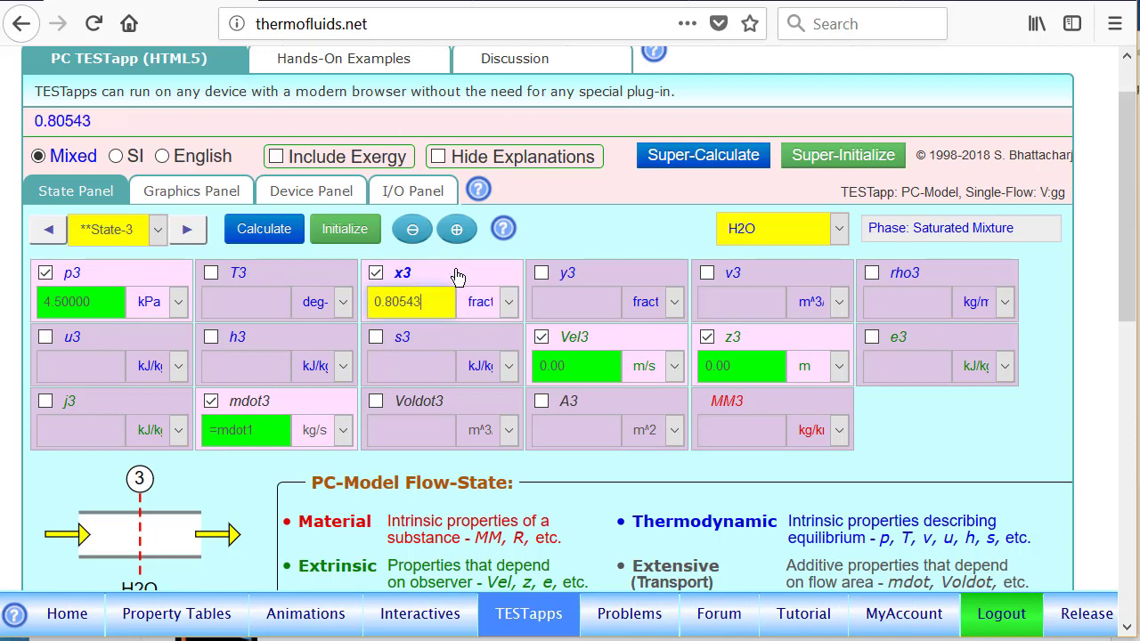
type("1")
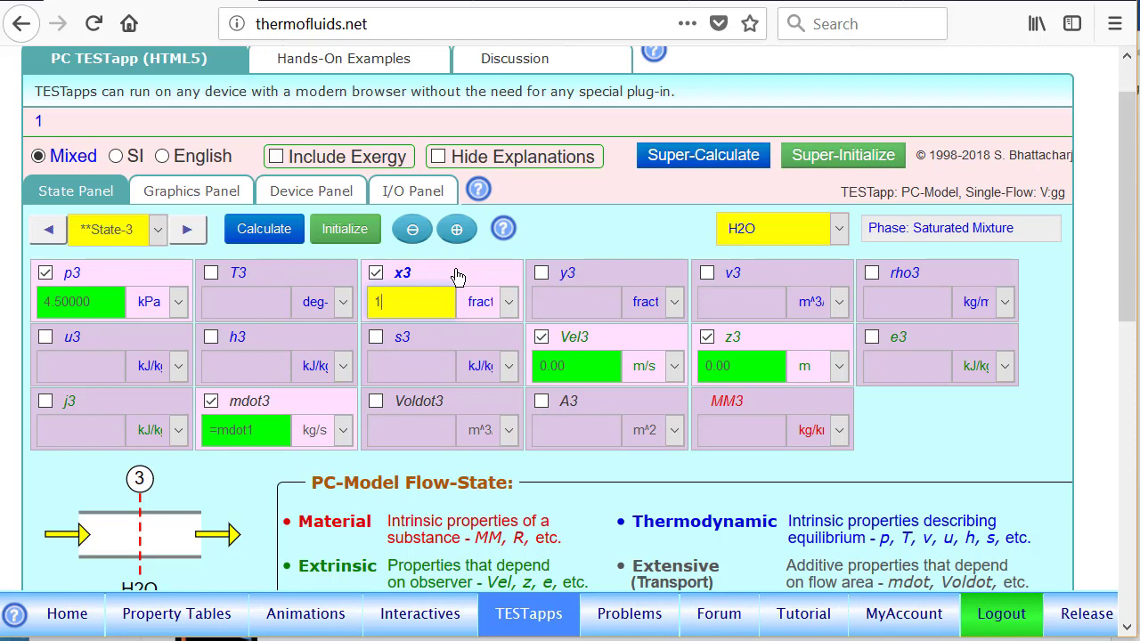
key("Return")
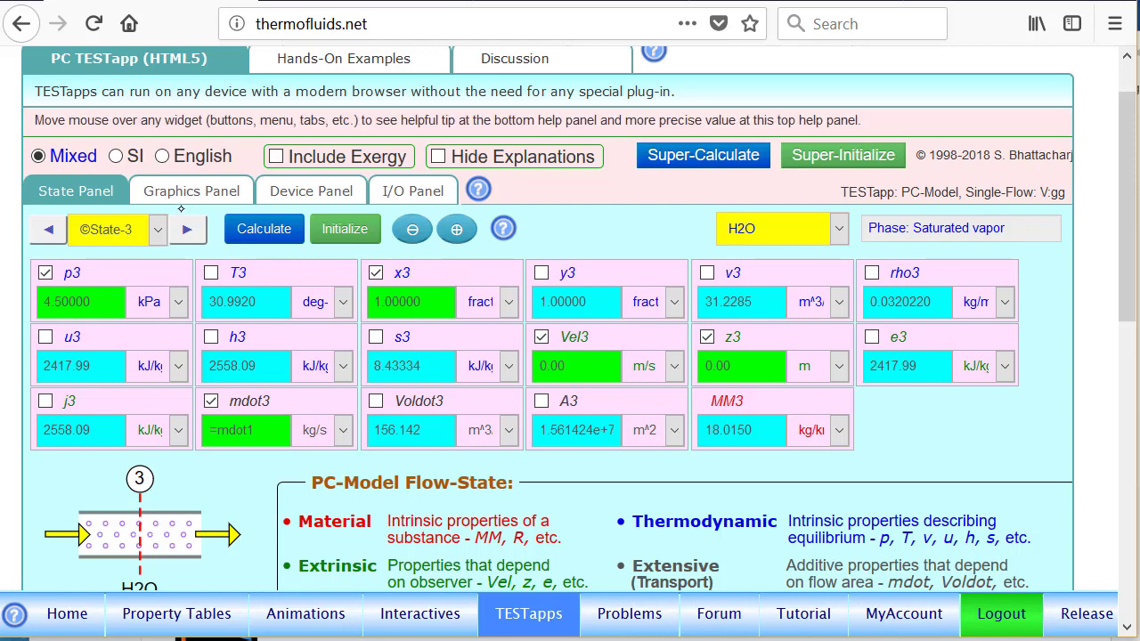
Show the Graphics Panel and scroll to the T-s plot of states 1, 2 and 3
left_click(187, 192)
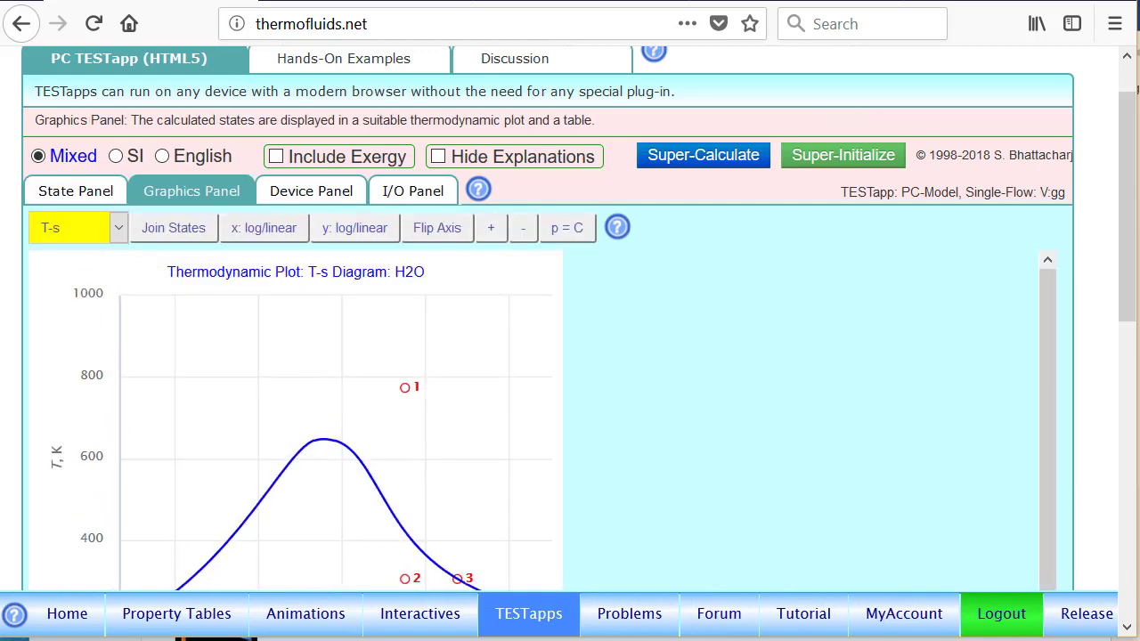
scroll(580, 318, "down", 2)
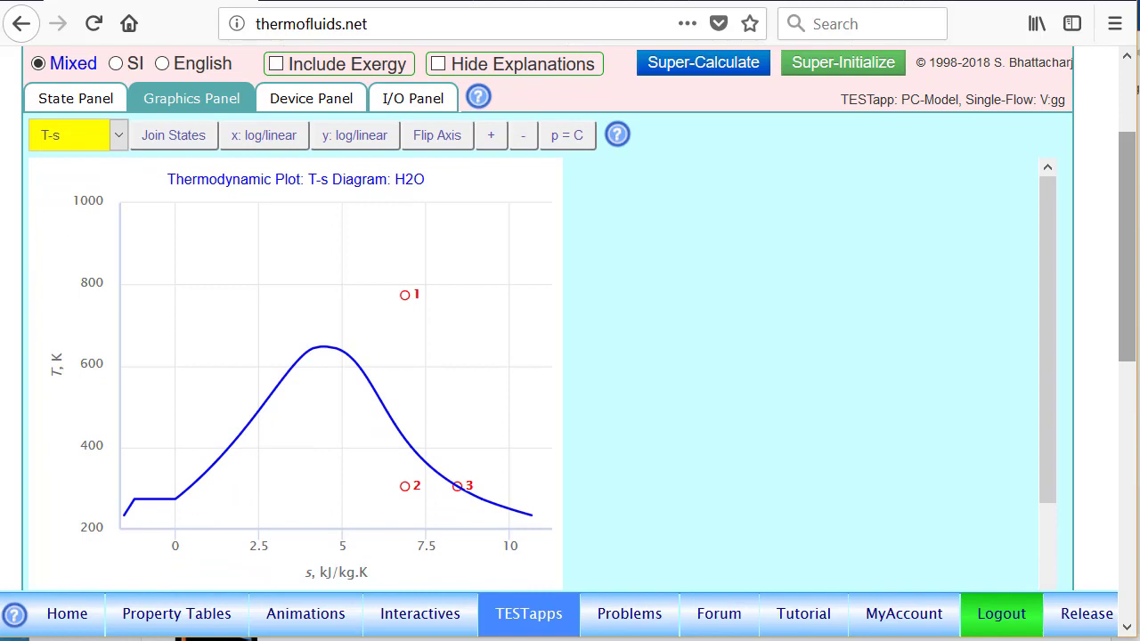
Configure Device-1 from State-1 to State-2 with Qdot1 = 0 and calculate 6682.20 kW output
mouse_move(457, 485)
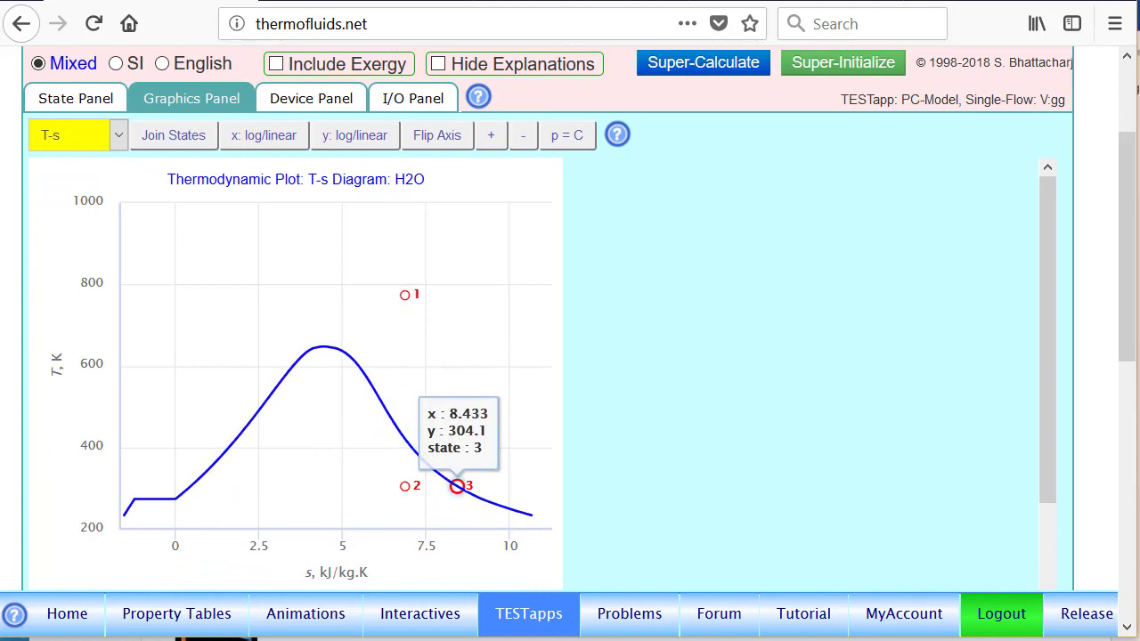
mouse_move(405, 486)
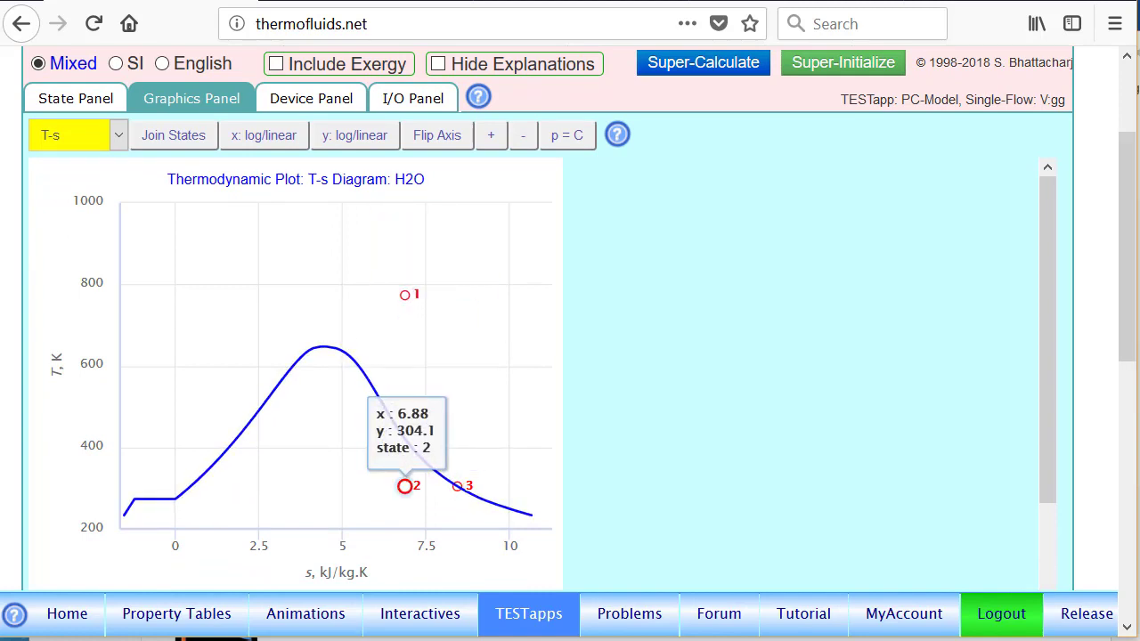
left_click(317, 98)
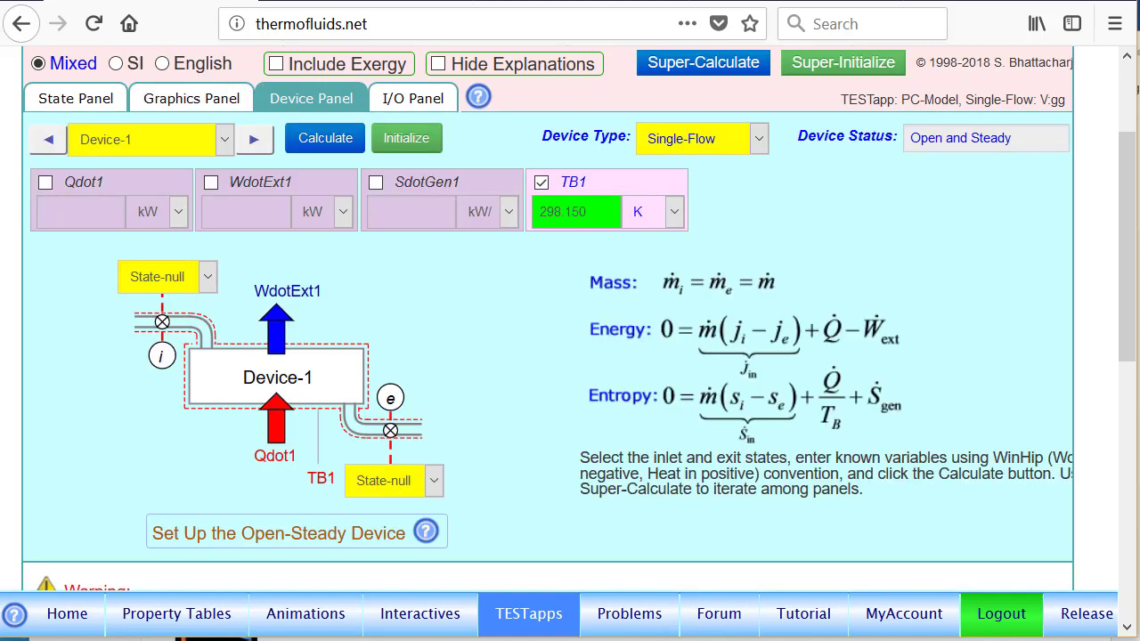
left_click(203, 278)
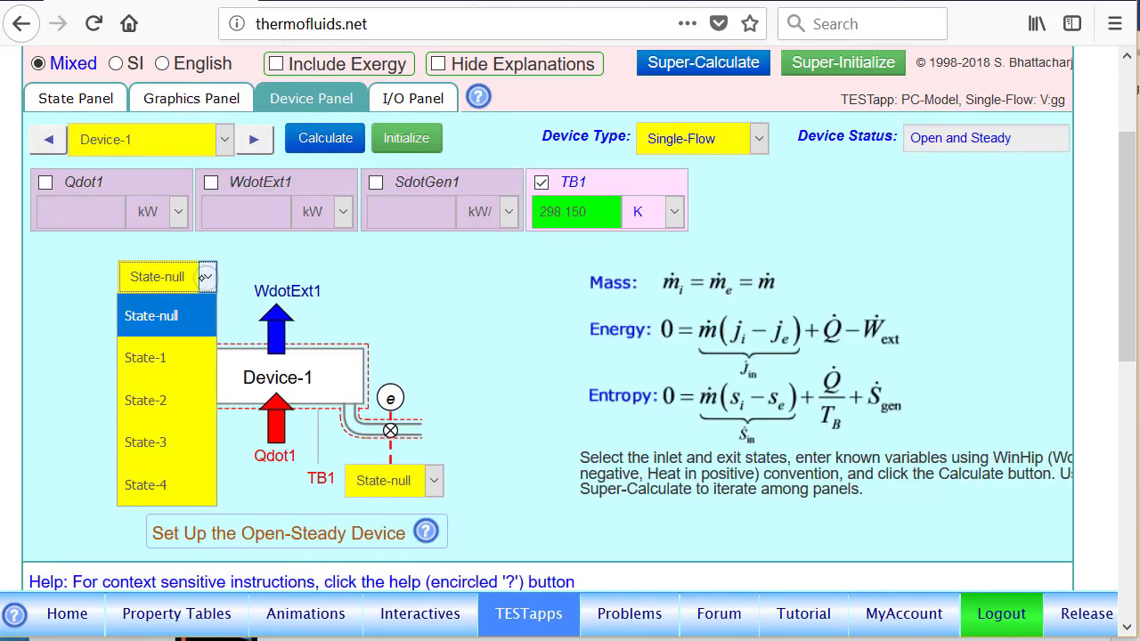
left_click(164, 358)
left_click(391, 481)
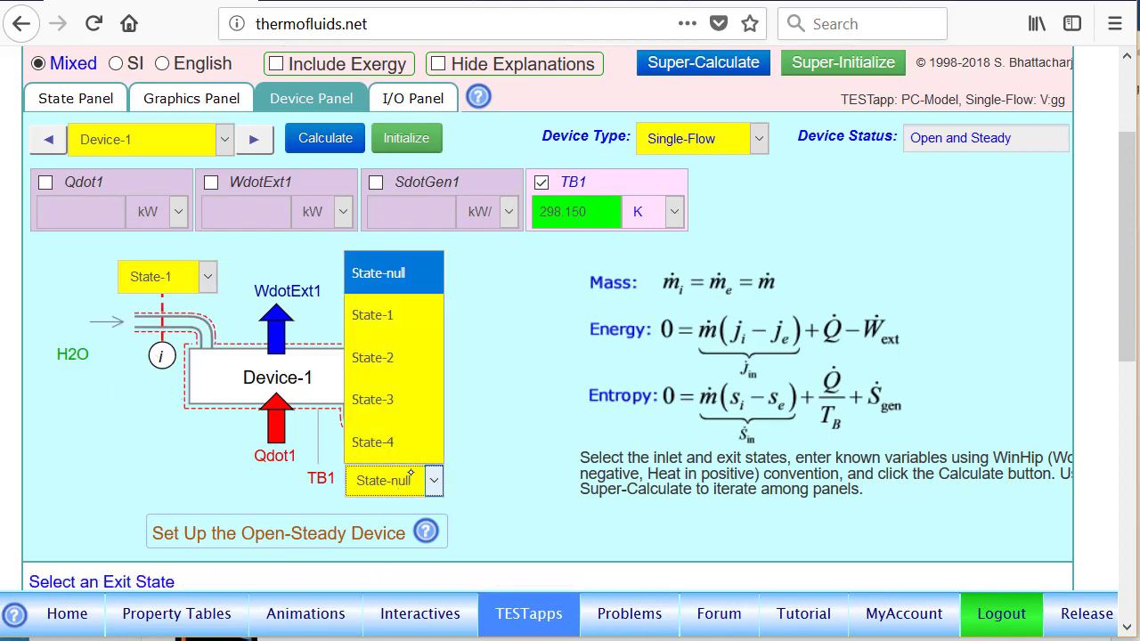
left_click(395, 354)
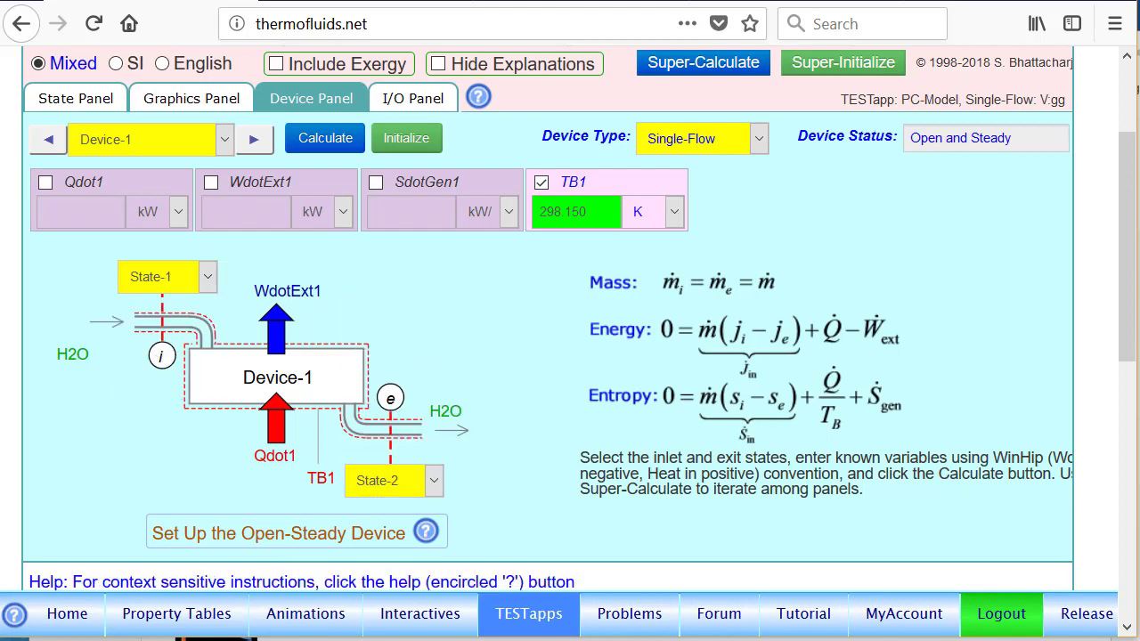
left_click(102, 186)
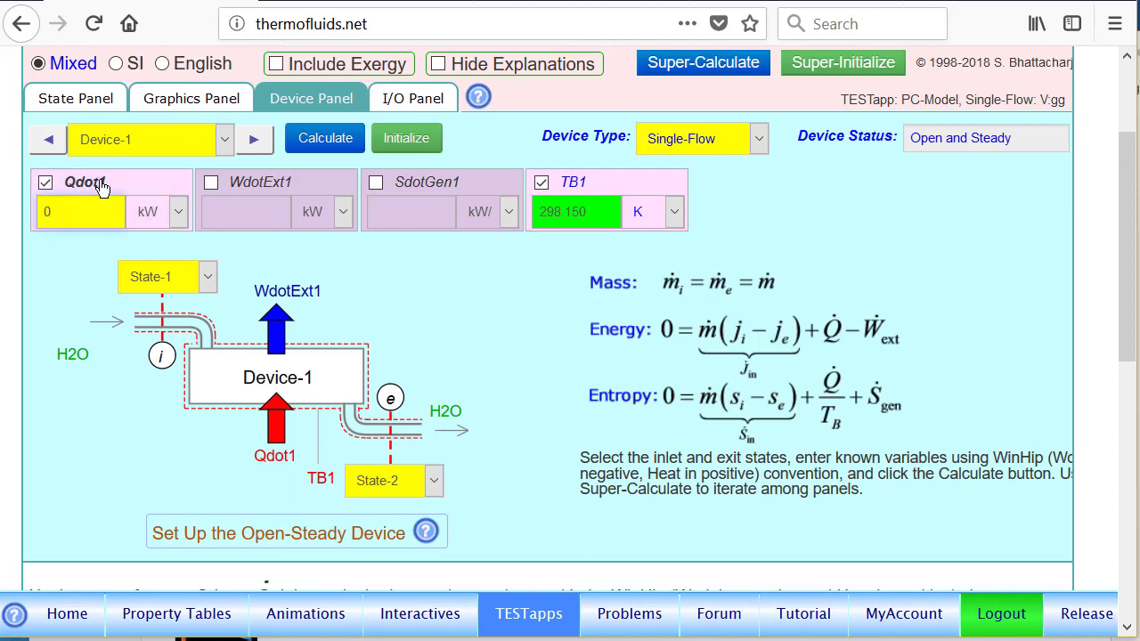
left_click(315, 141)
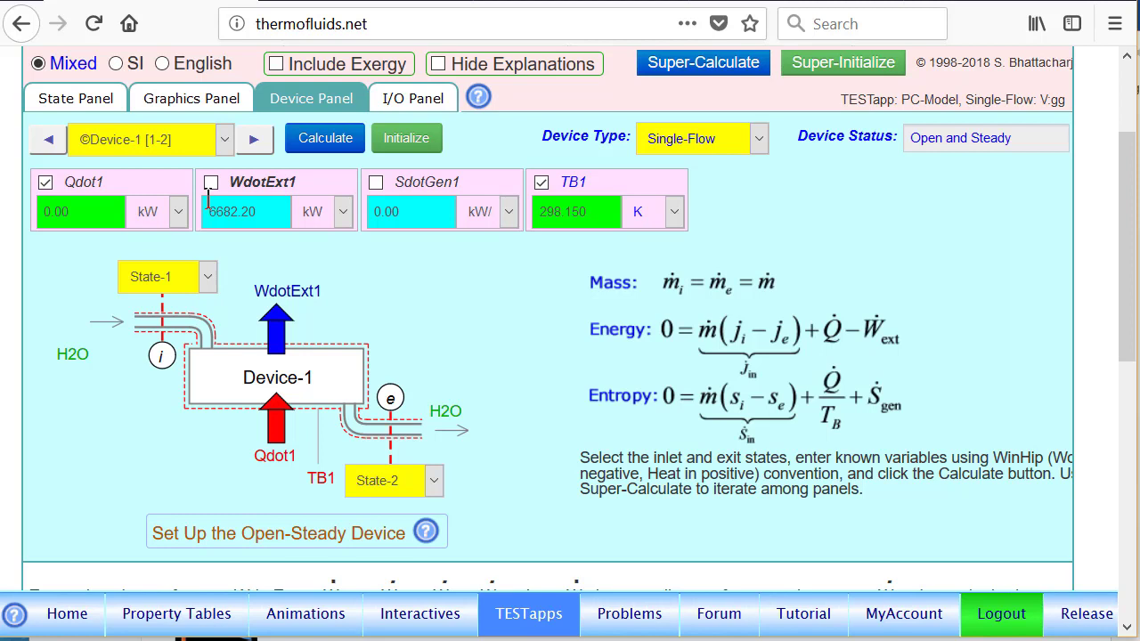
Set up Device-2 with State-1 inlet, State-3 exit and zero heat transfer Qdot2
left_click(257, 140)
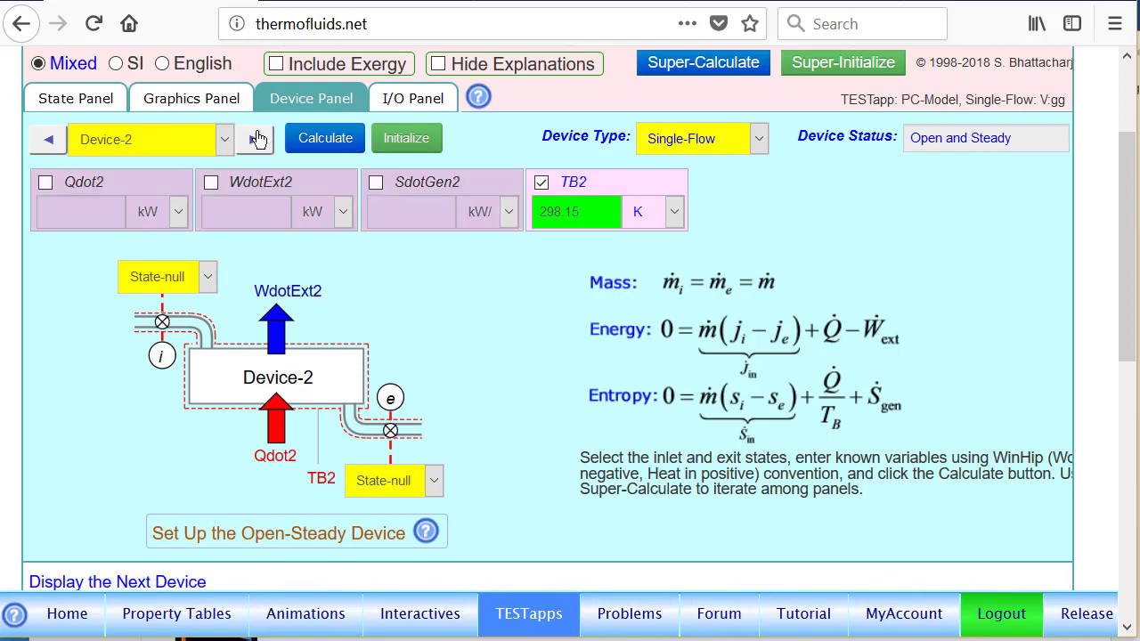
left_click(193, 278)
left_click(173, 363)
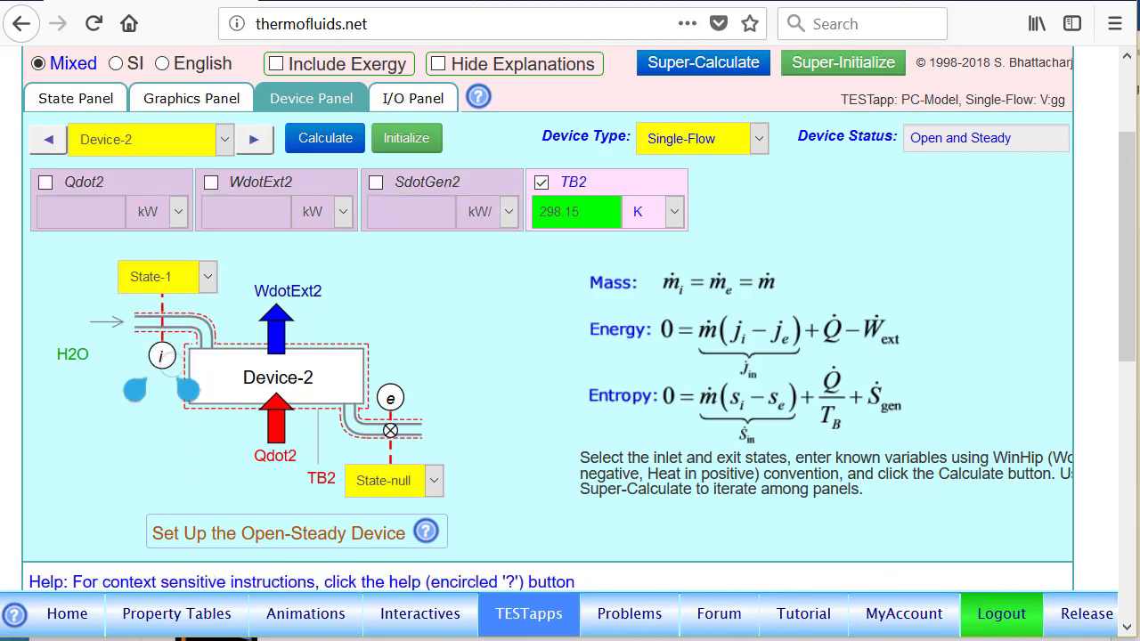
left_click(411, 485)
left_click(392, 399)
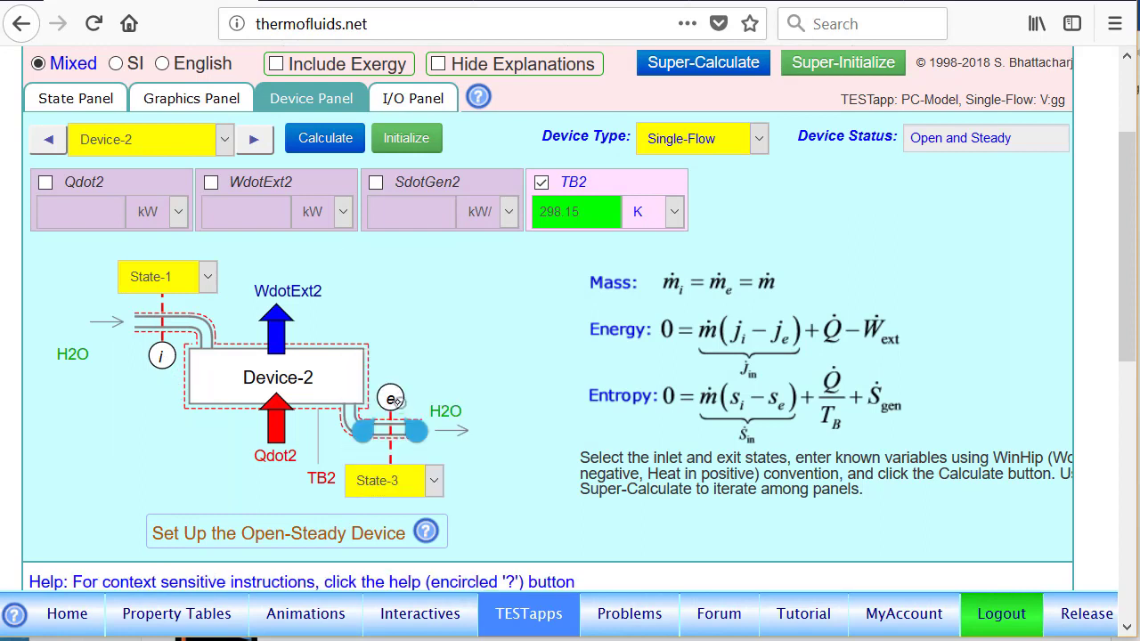
left_click(46, 182)
Calculate Device-2 and display WdotExt2 in MW, reading 4.32005 MW
left_click(325, 139)
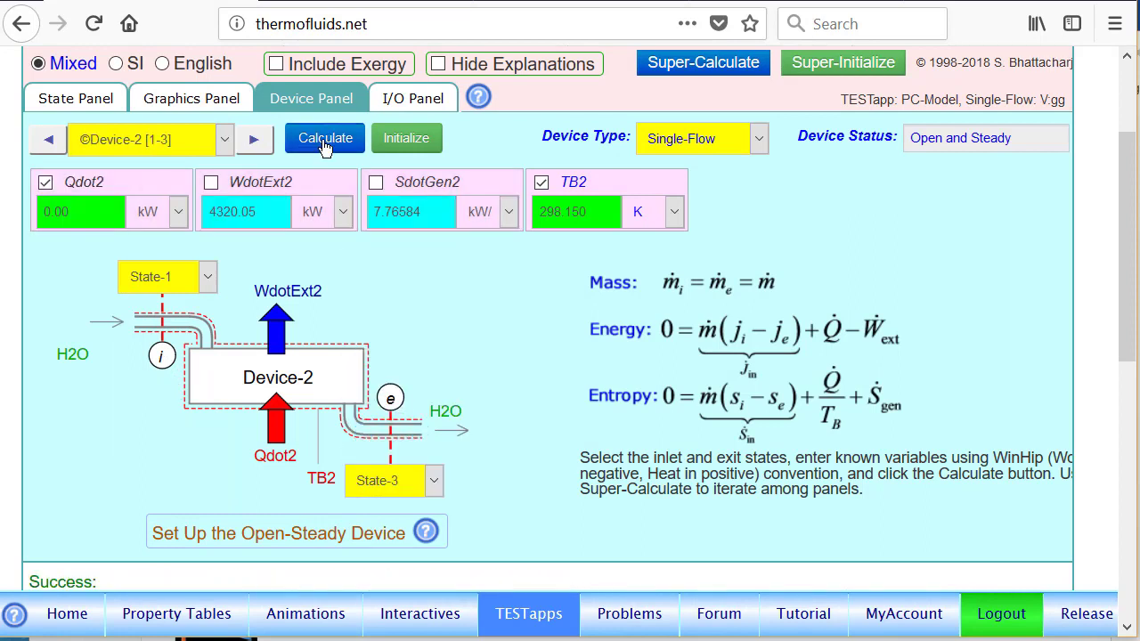
left_click(342, 211)
left_click(316, 331)
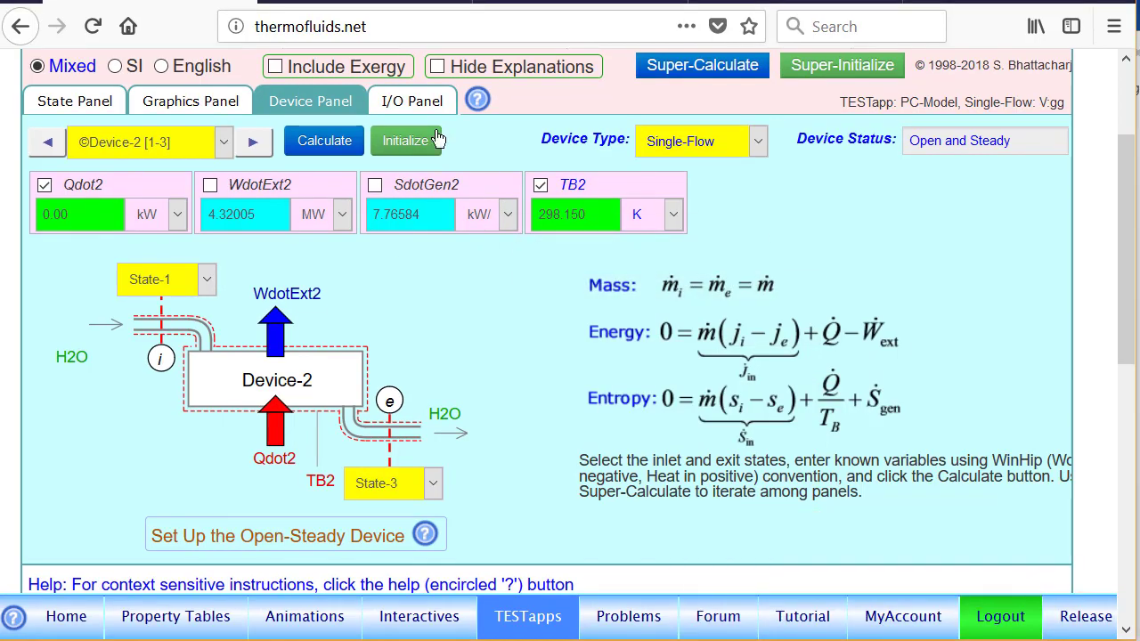
Enter etaT = WdotExt2/WdotExt1; in the I/O Panel, giving 0.6465, then return to Device-2
left_click(412, 103)
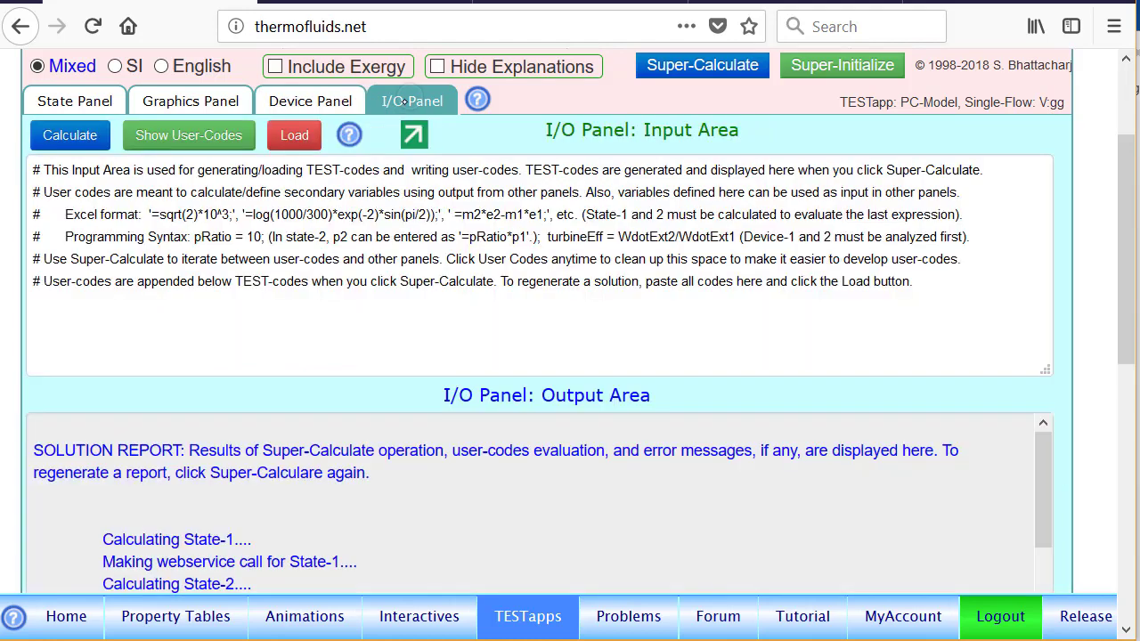
left_click(62, 316)
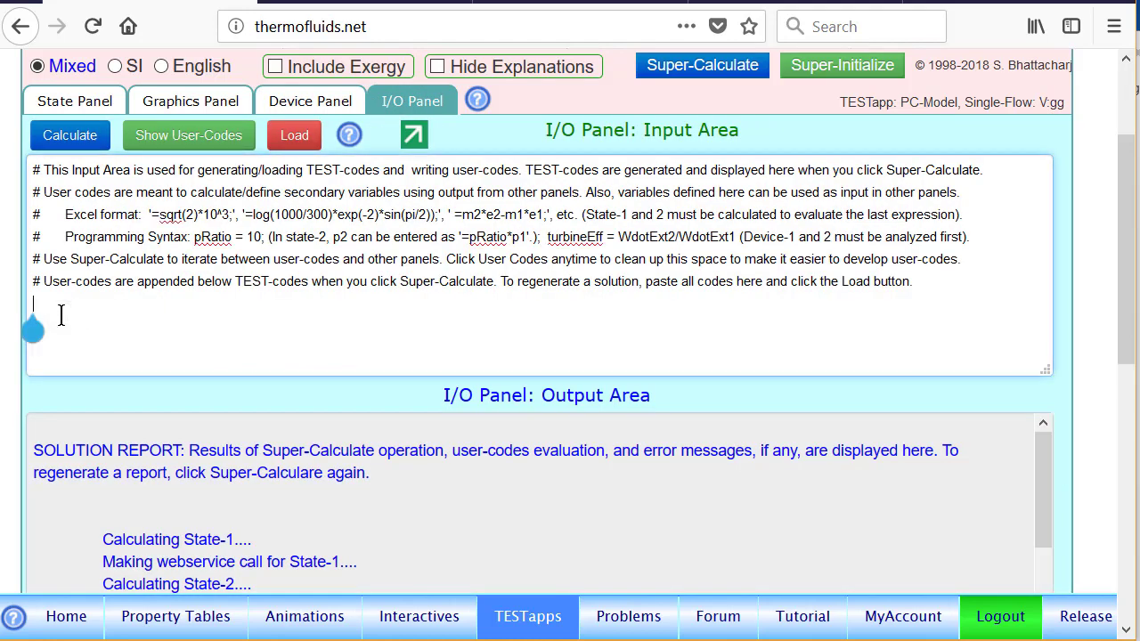
type("etaT = WdotExt")
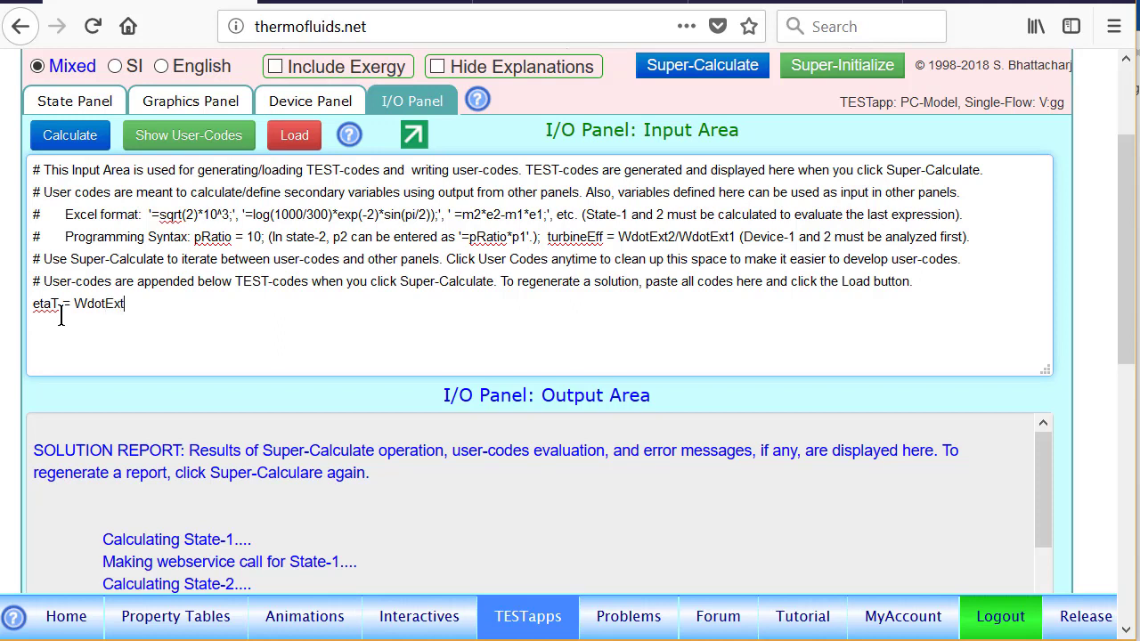
type("2/E")
key("BackSpace")
type("WdotExt1;")
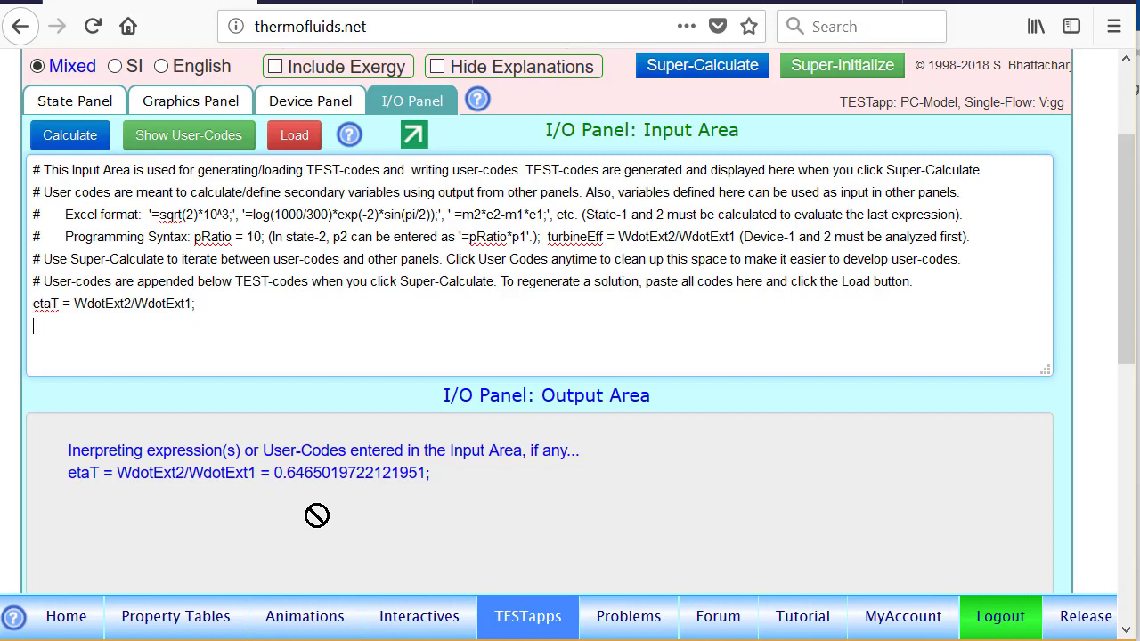
left_click(302, 101)
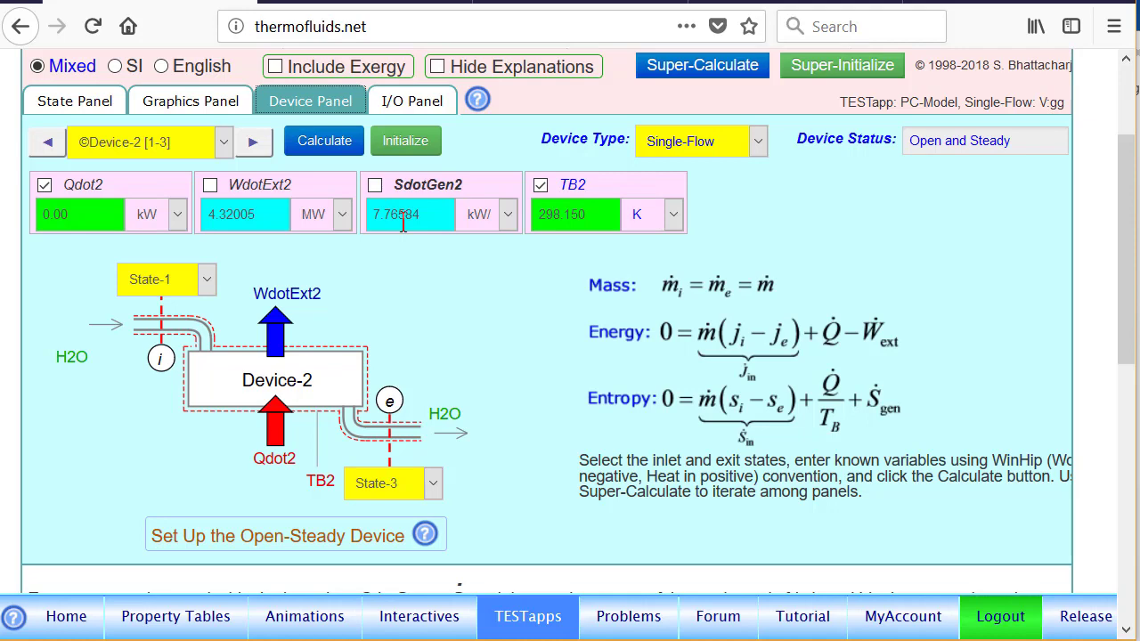
Make Vel1 a known 20 m/s at State-1 and recalculate, giving A1 = 0.0141623 m^2
left_click(68, 101)
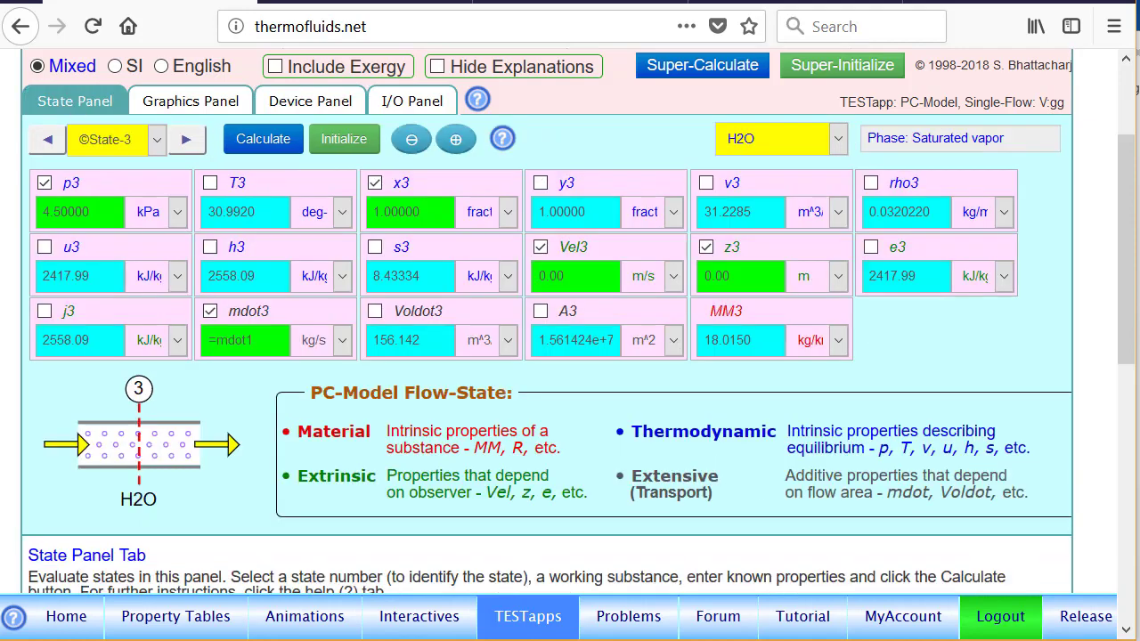
left_click(46, 146)
left_click(46, 146)
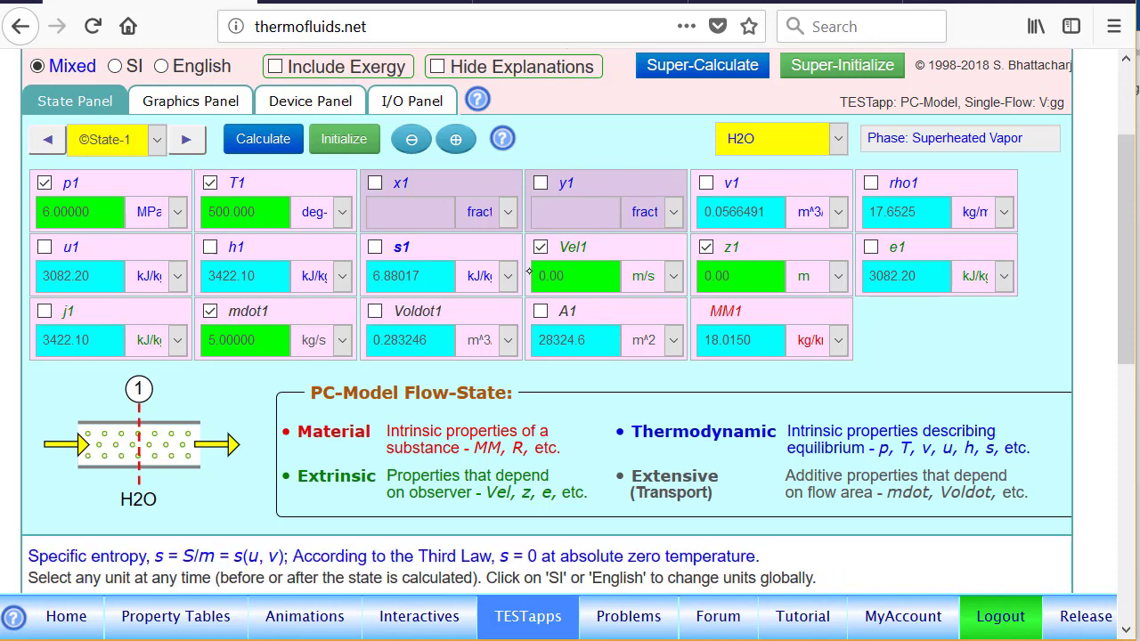
left_click(589, 253)
left_click(579, 257)
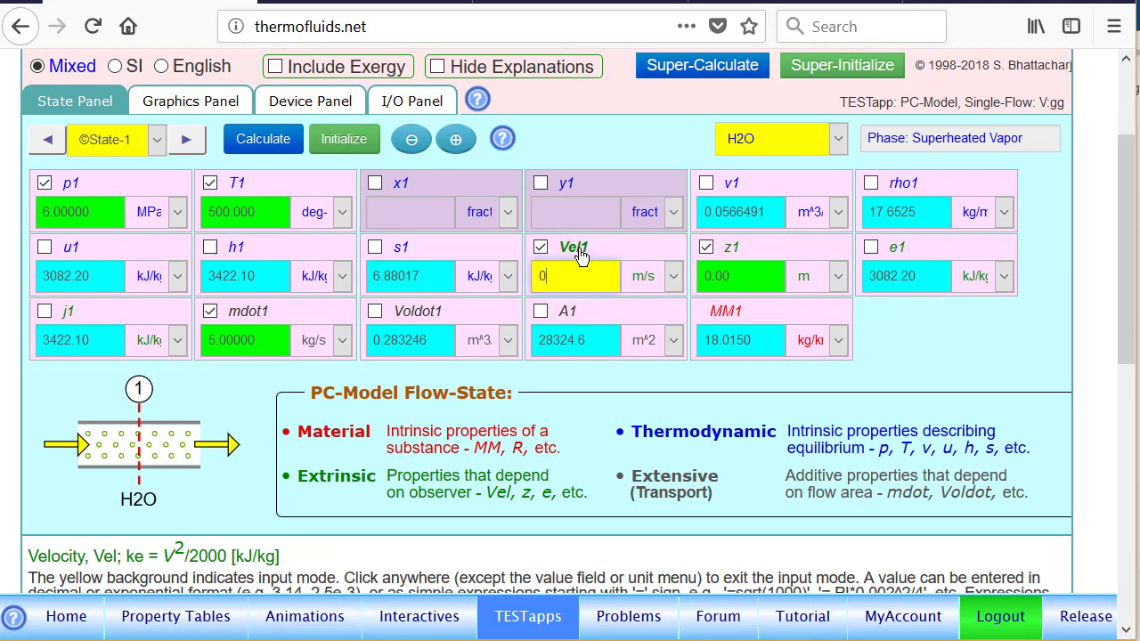
type("20")
left_click(258, 143)
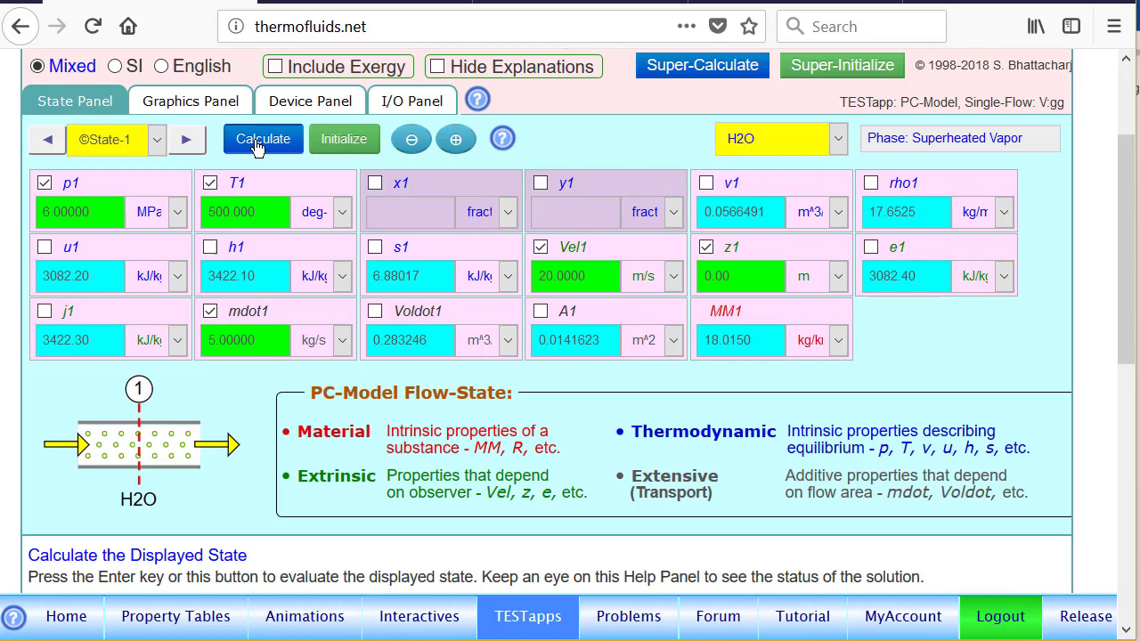
mouse_move(568, 313)
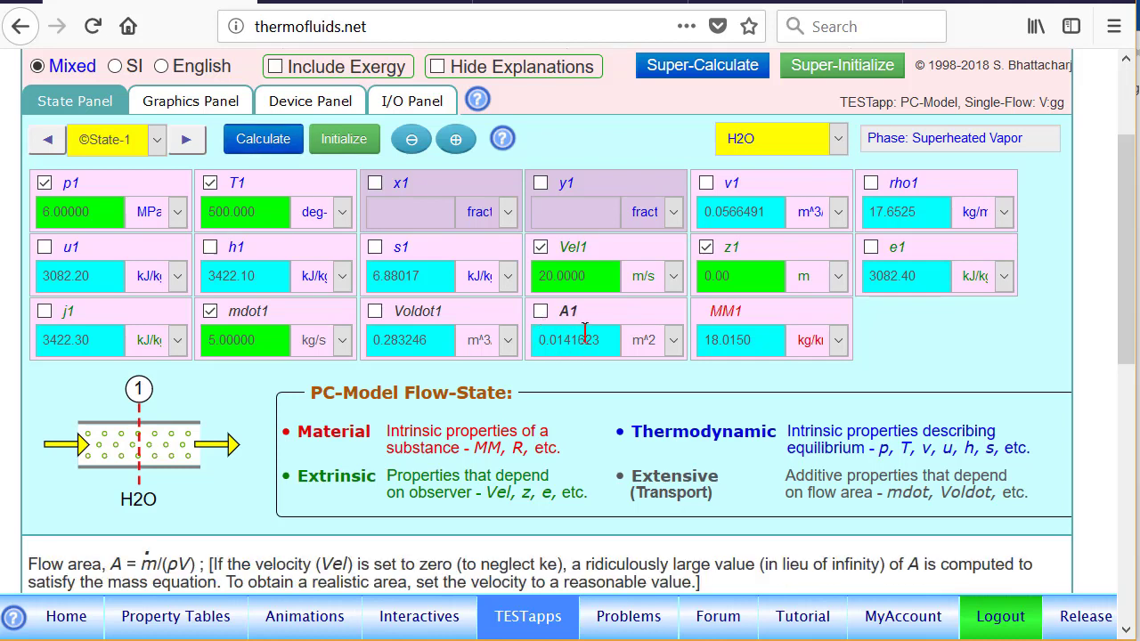
Set Vel2 to 30 m/s at State-2, recalculate to A2 = 4.19213 m^2, and compare with State-1
left_click(182, 143)
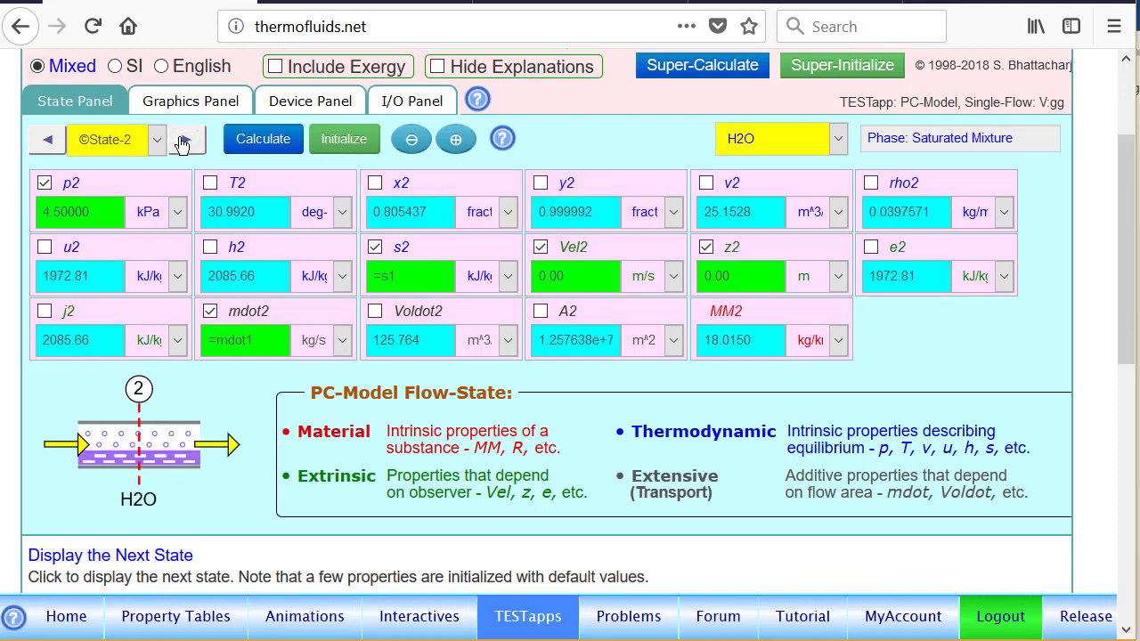
left_click(577, 249)
left_click(578, 249)
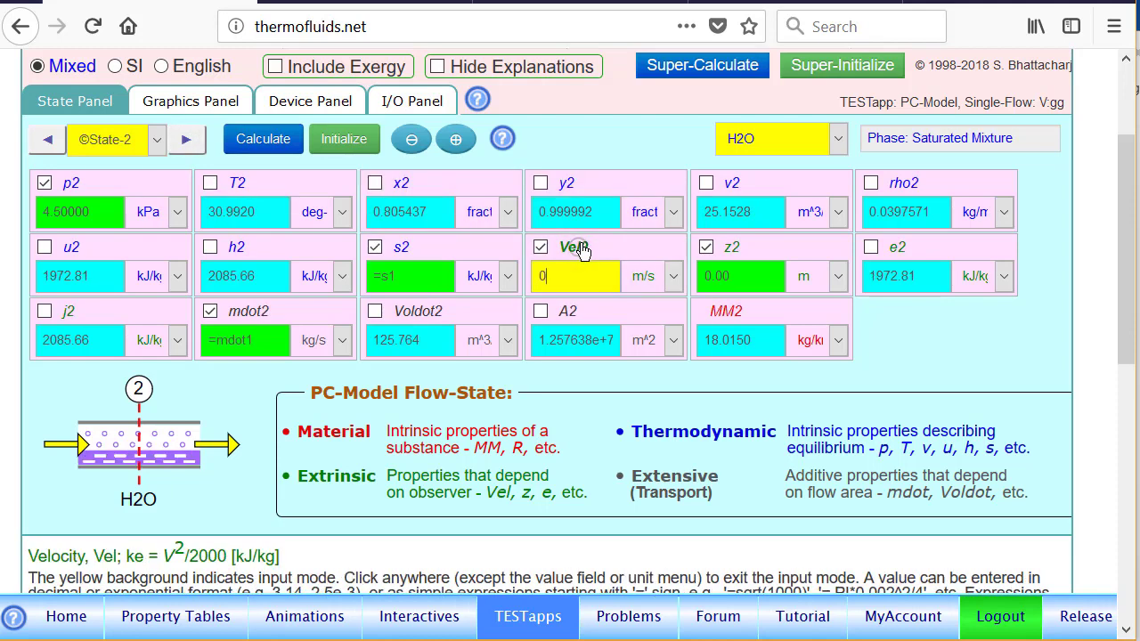
type("30")
key("Return")
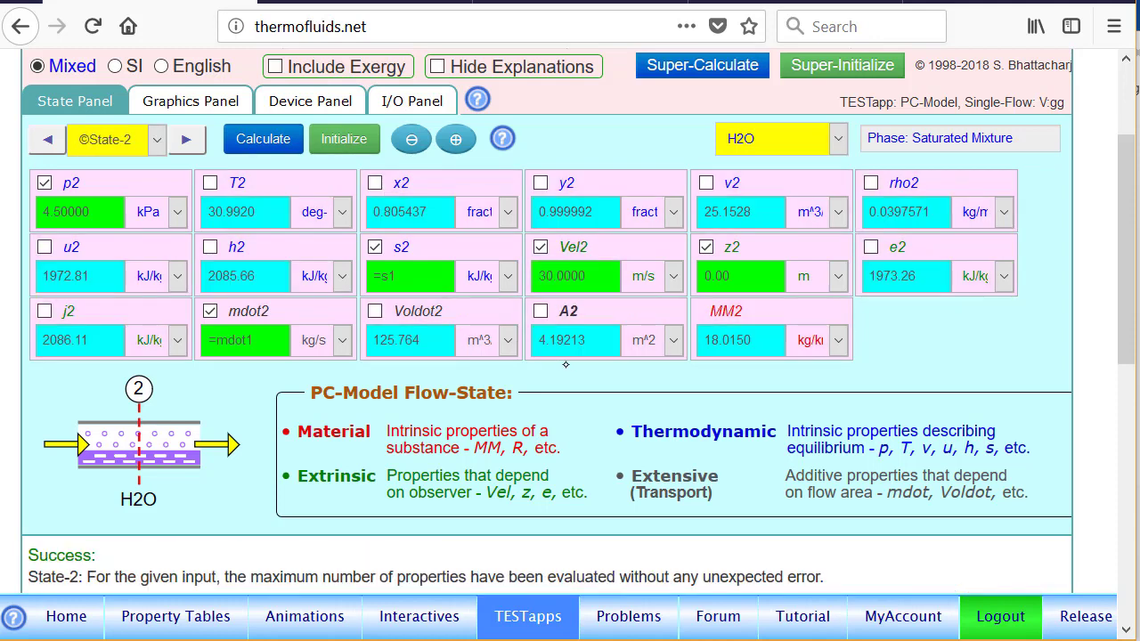
mouse_move(575, 356)
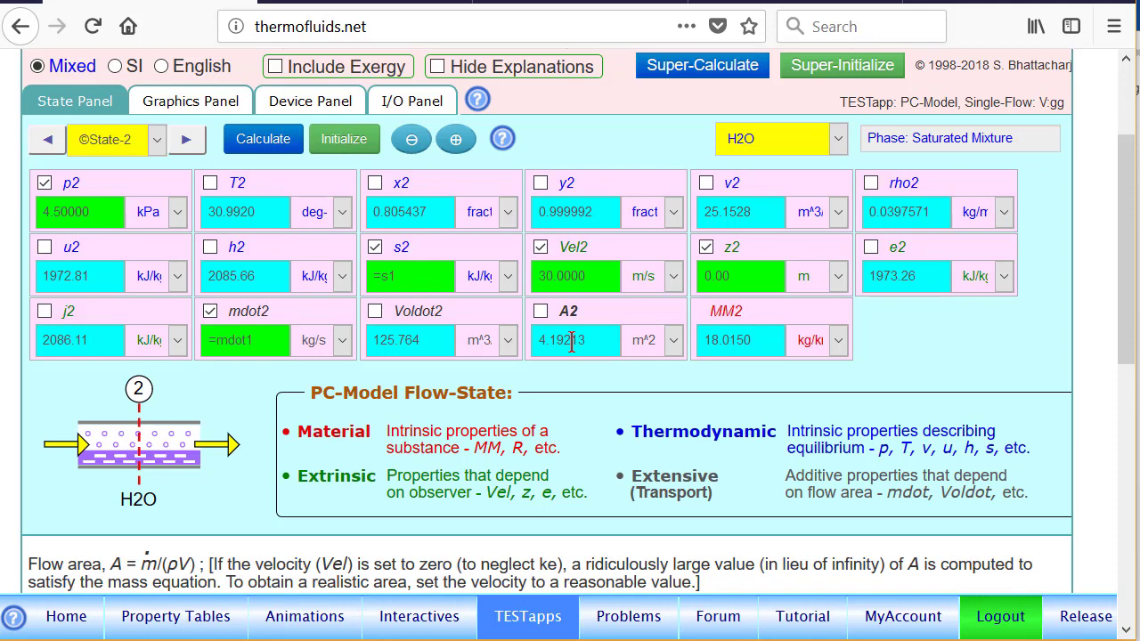
left_click(42, 146)
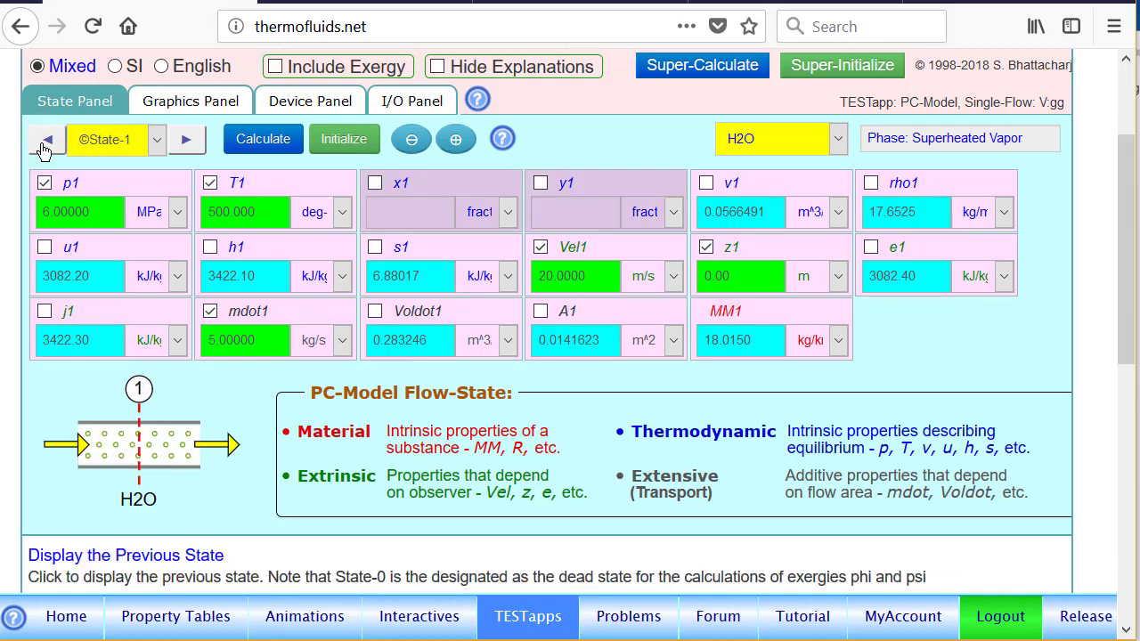
left_click(185, 139)
mouse_move(755, 198)
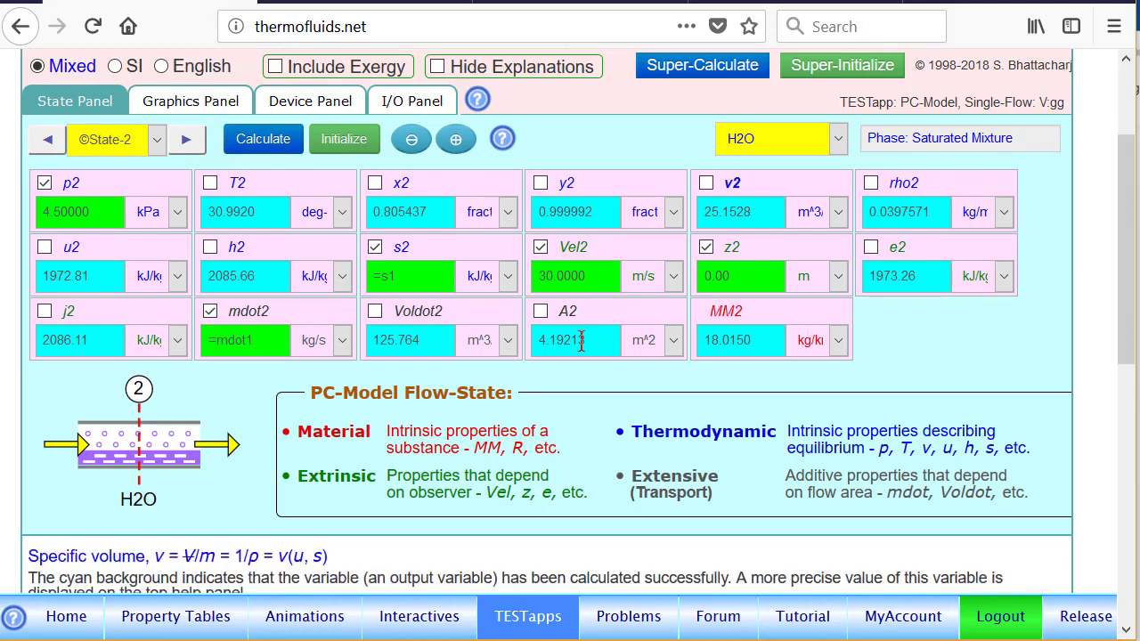
mouse_move(576, 339)
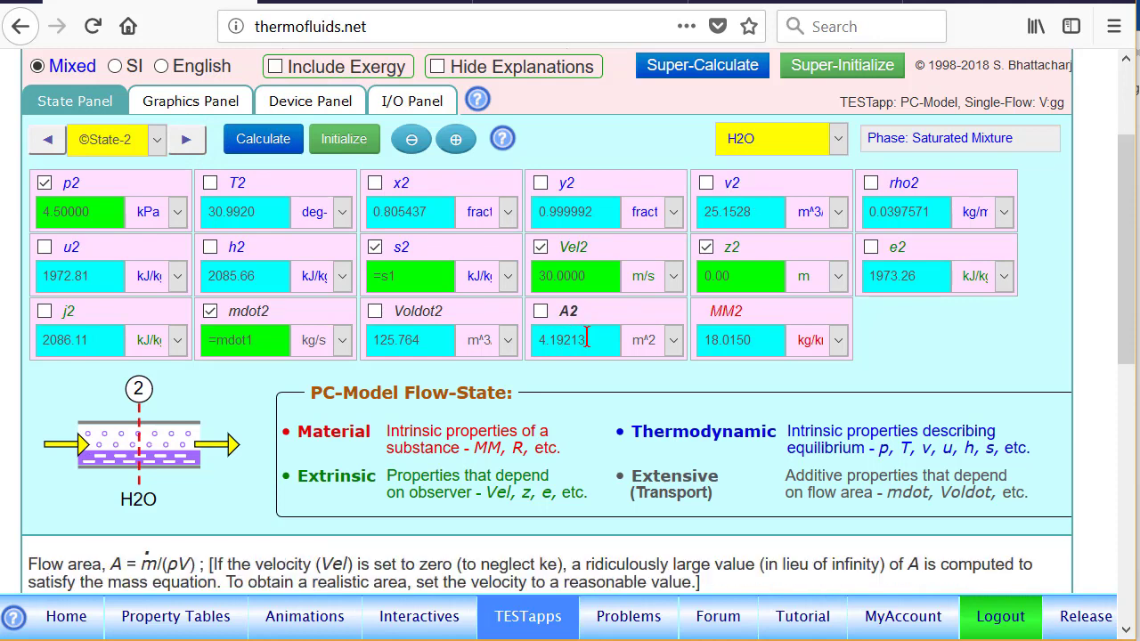
Enter Vel3 = 30 m/s at State-3 and recalculate, giving A3 = 5.20475 m^2
left_click(186, 139)
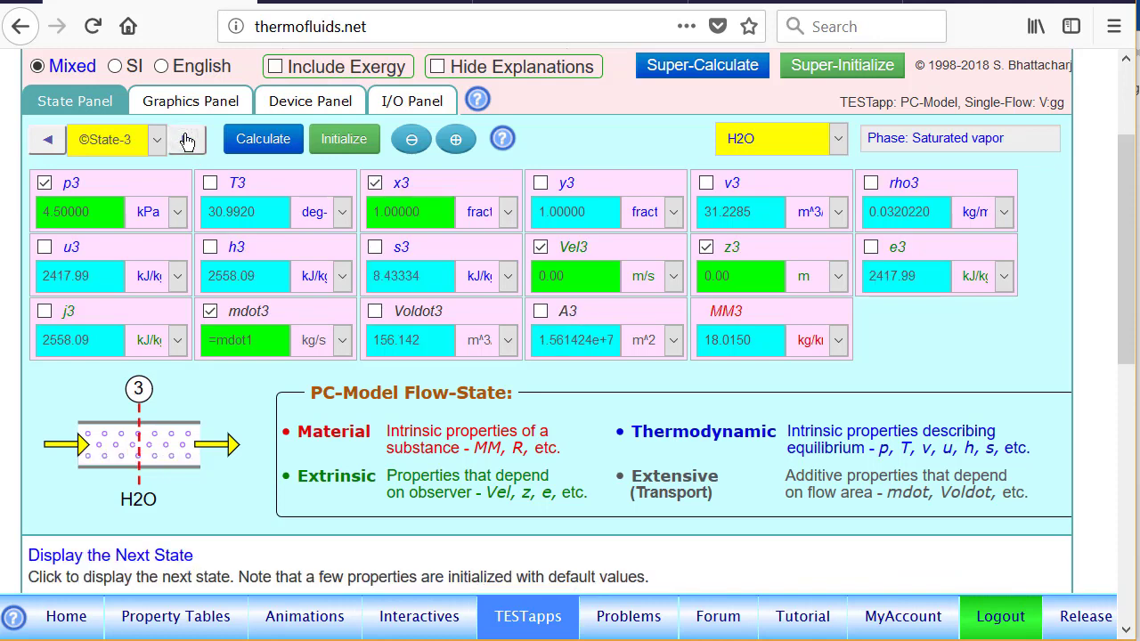
left_click(593, 250)
type("30")
key("Return")
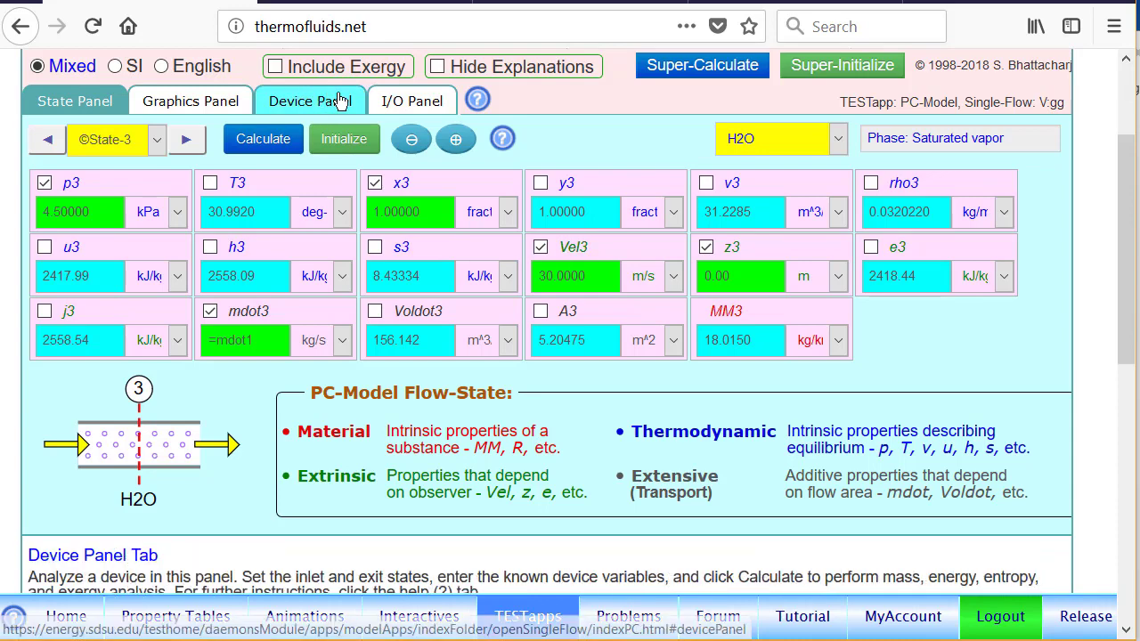
Super-Calculate the model and check Device-2's WdotExt2 of 4.31880 MW
left_click(684, 69)
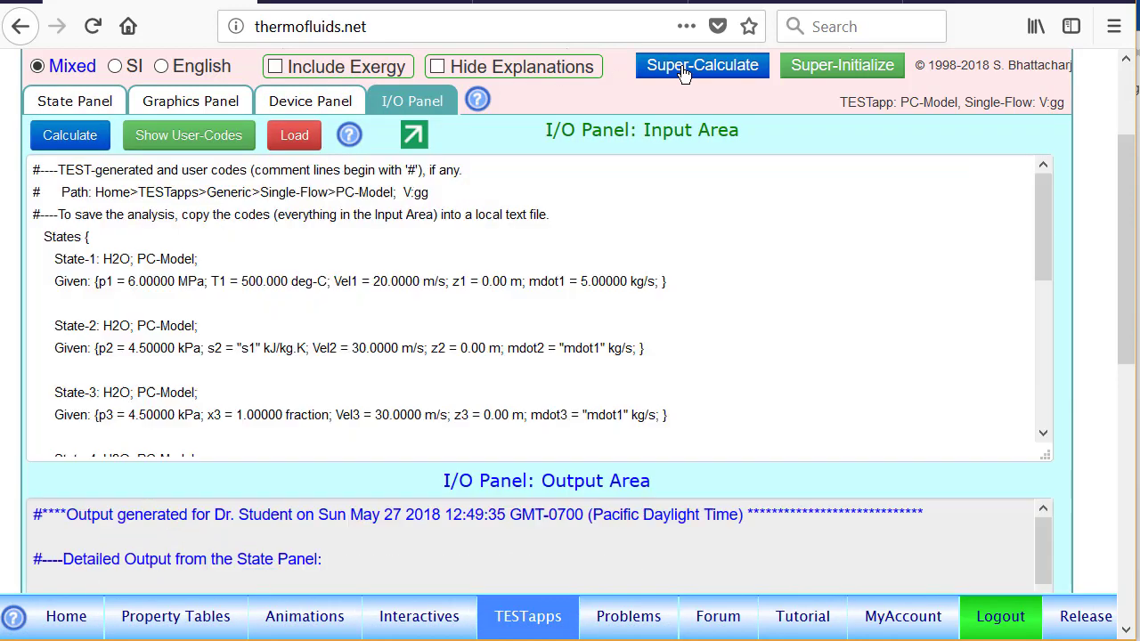
left_click(299, 107)
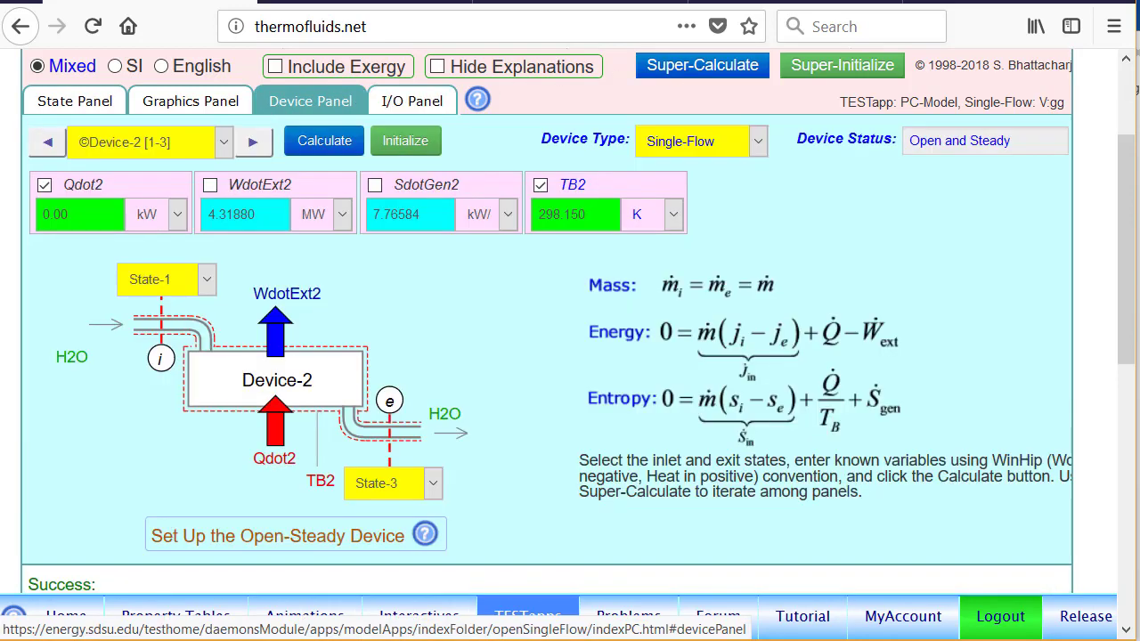